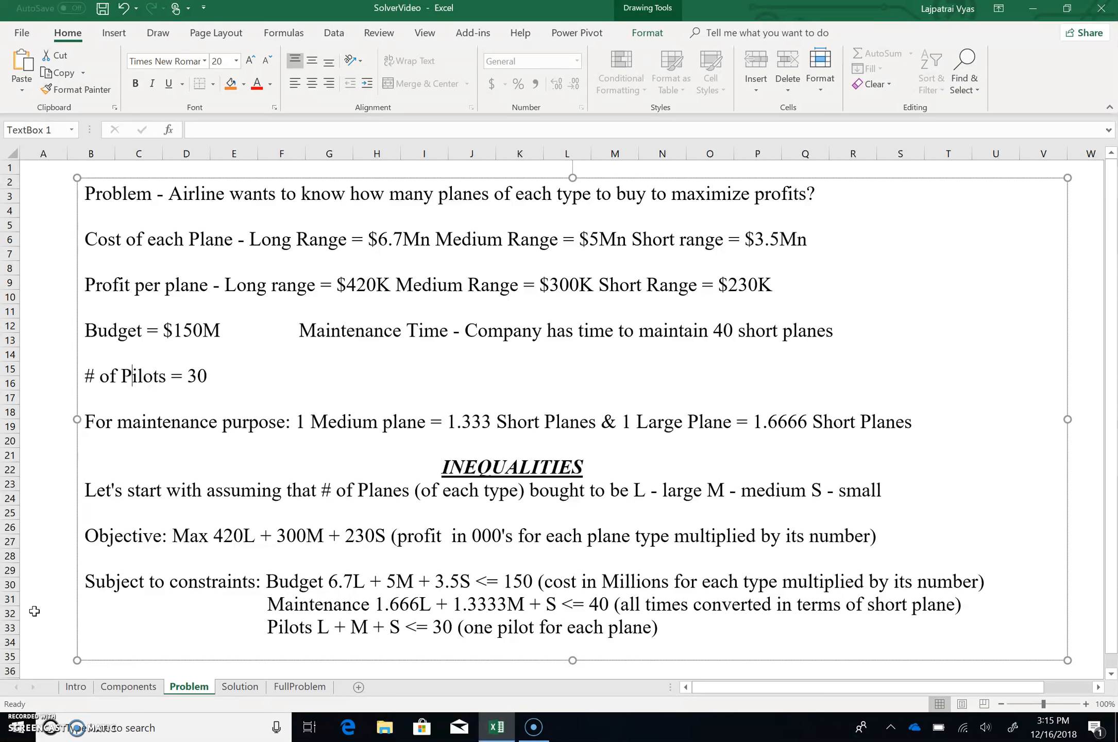
# Step: Open the Solution sheet and inspect the Total Profit formula in E12 with its referenced ranges
pyautogui.click(231, 687)
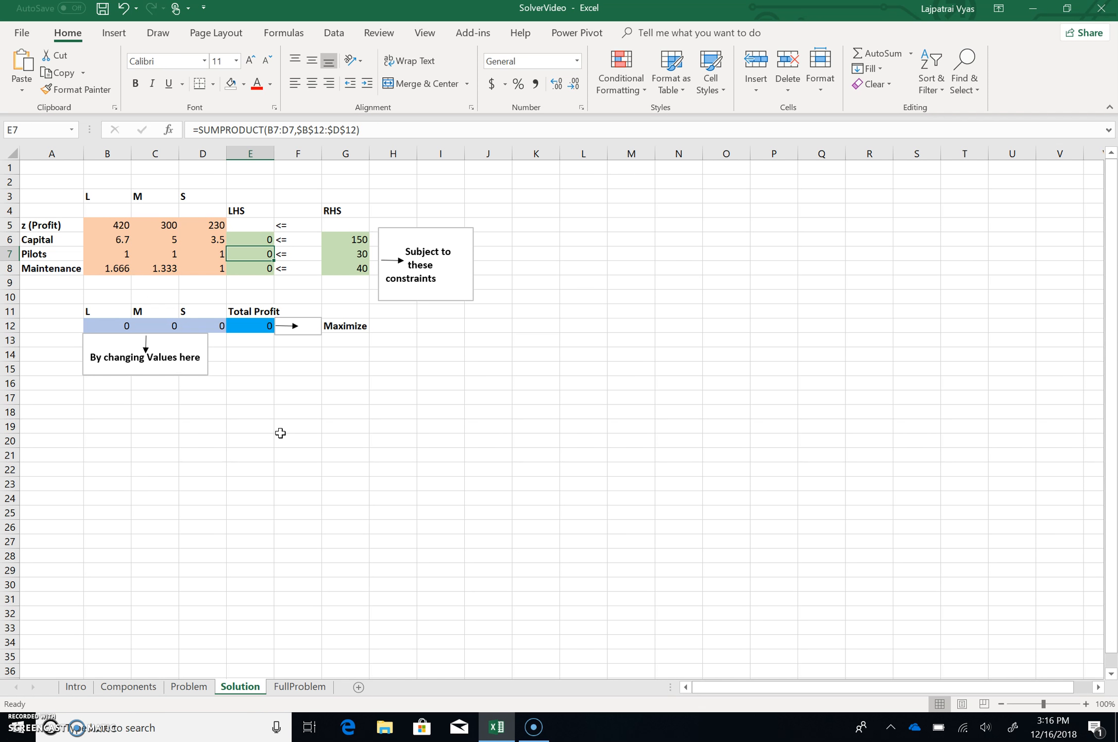
pyautogui.click(255, 331)
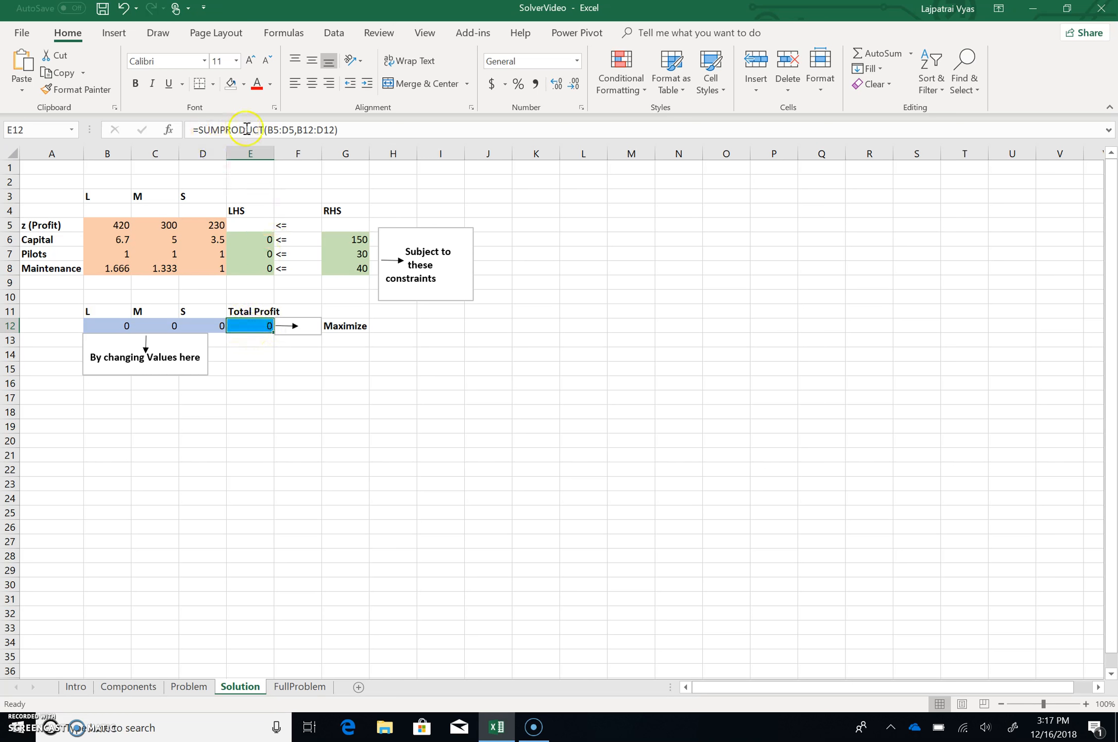
pyautogui.click(350, 130)
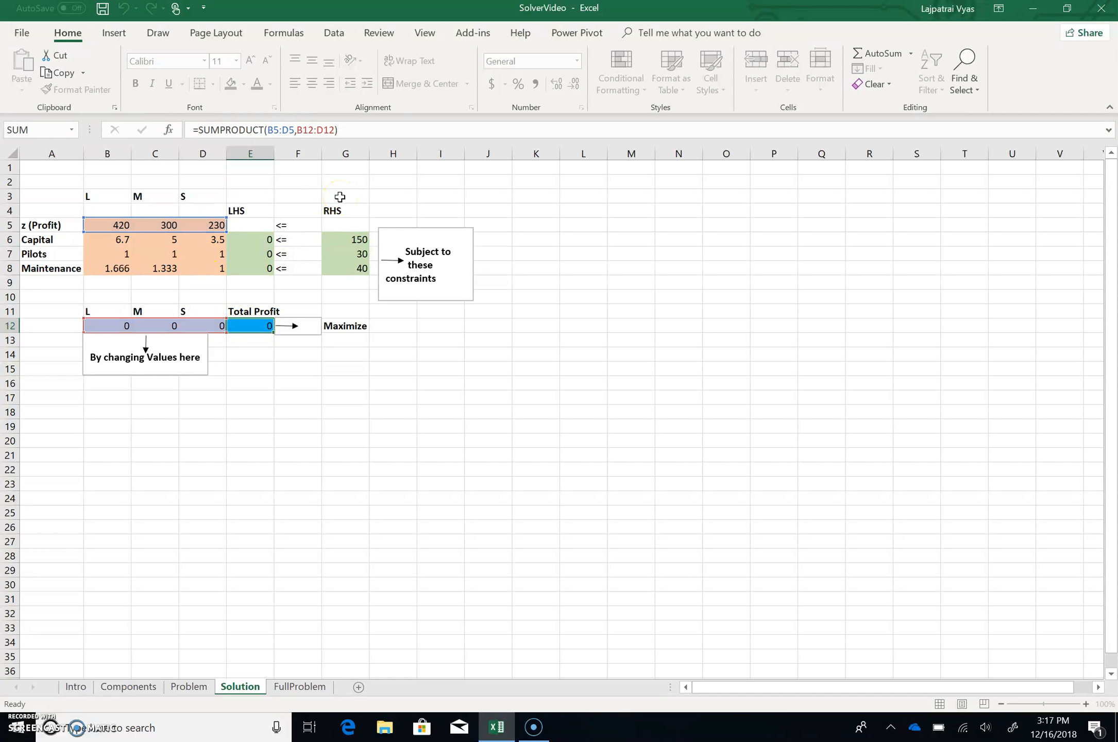
pyautogui.press('Return')
# Step: Examine the LHS formulas for Capital, Pilots and Maintenance in E6:E8 and the ranges they reference
pyautogui.click(248, 240)
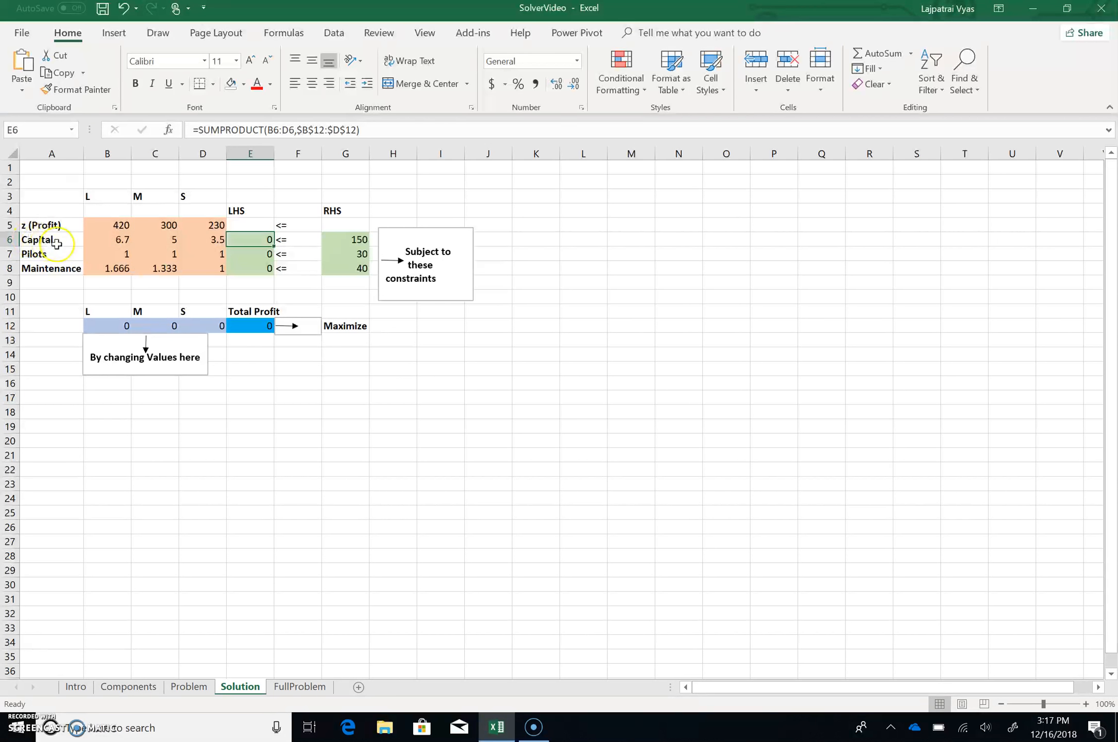
pyautogui.click(364, 130)
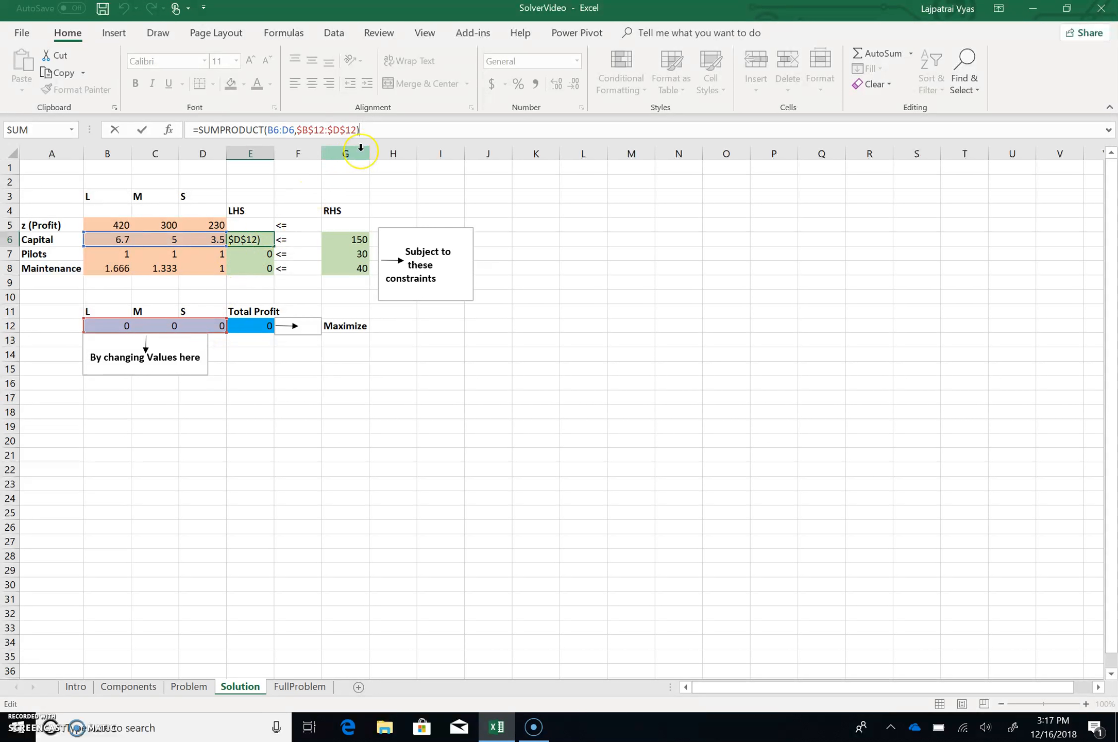
pyautogui.press('Return')
pyautogui.click(253, 237)
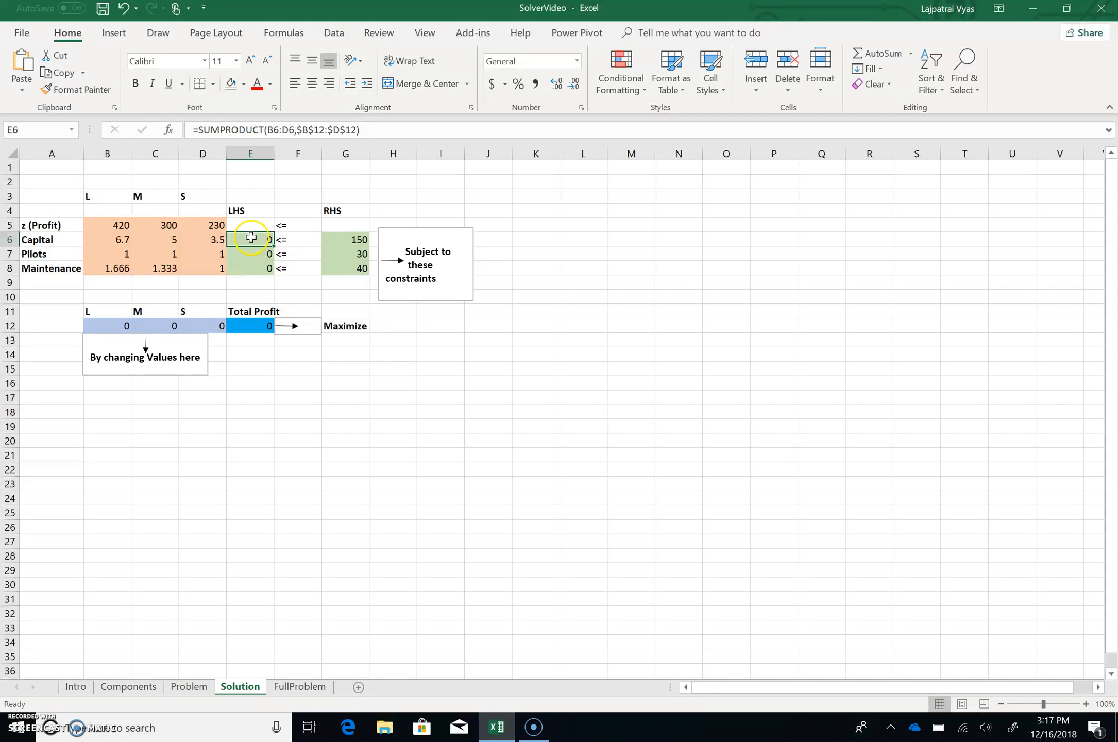
pyautogui.click(249, 258)
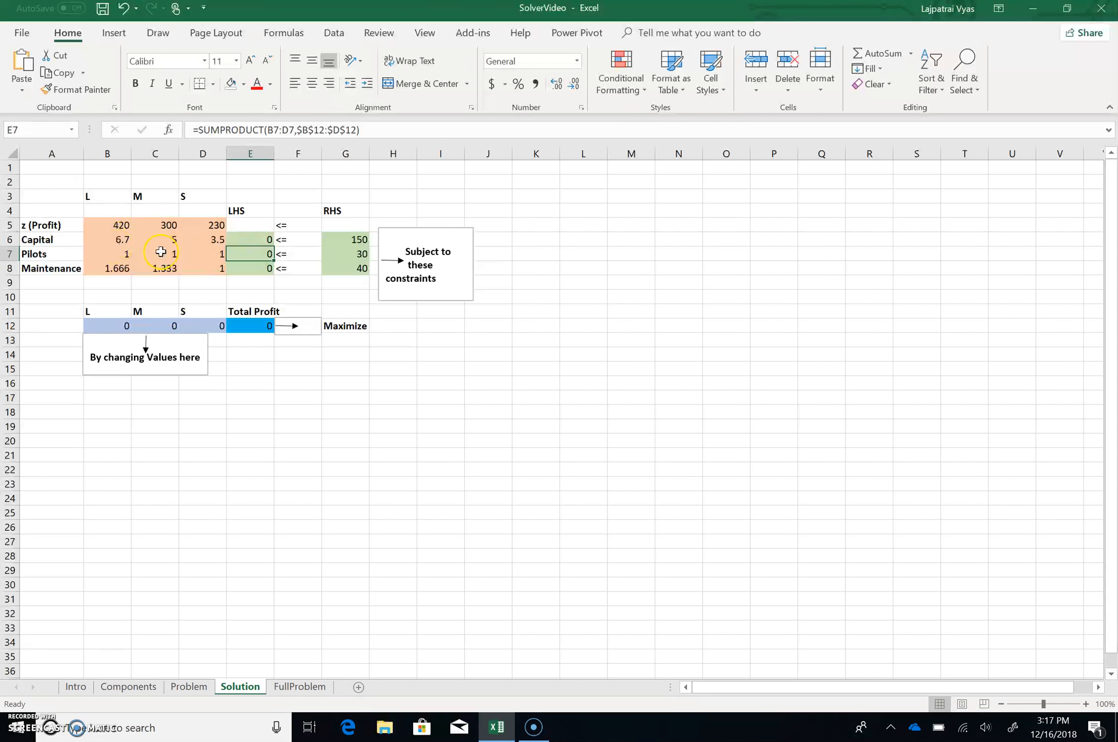
pyautogui.click(371, 131)
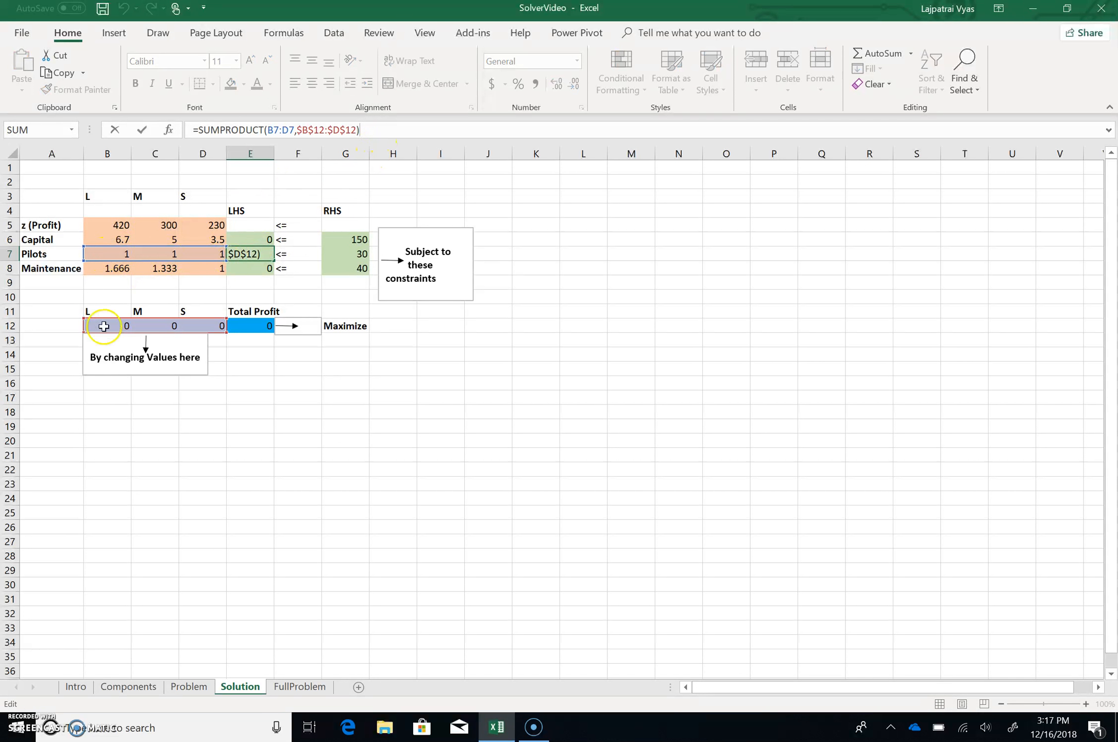
pyautogui.click(252, 268)
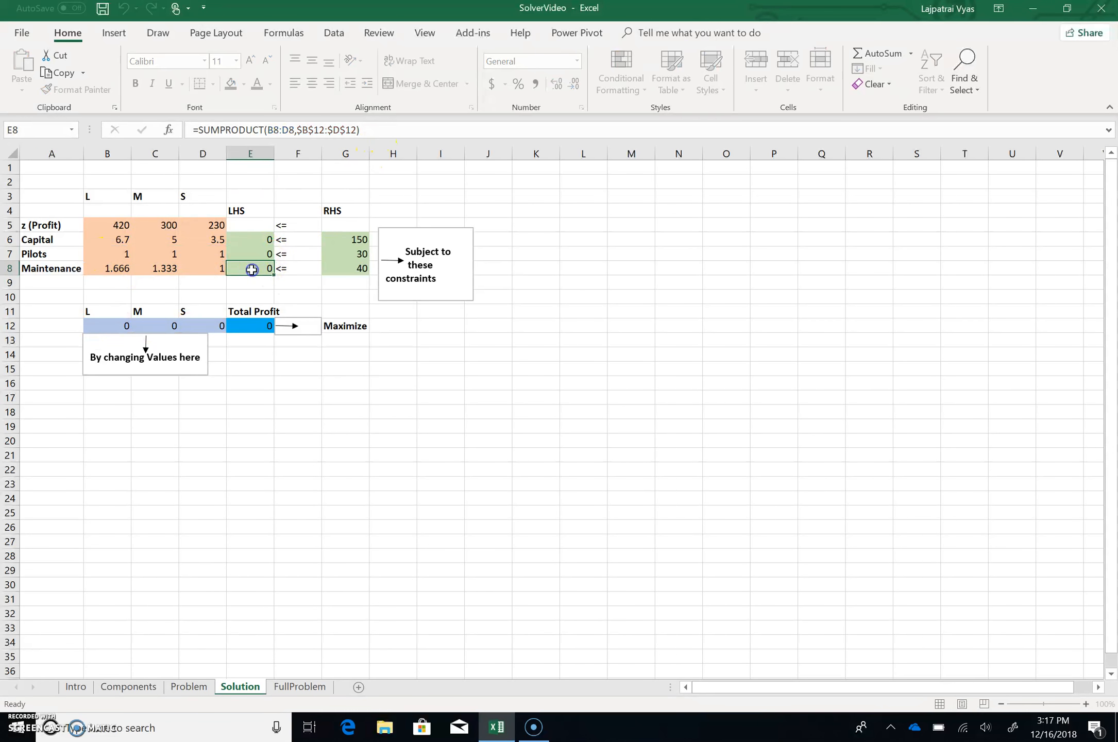
pyautogui.click(371, 125)
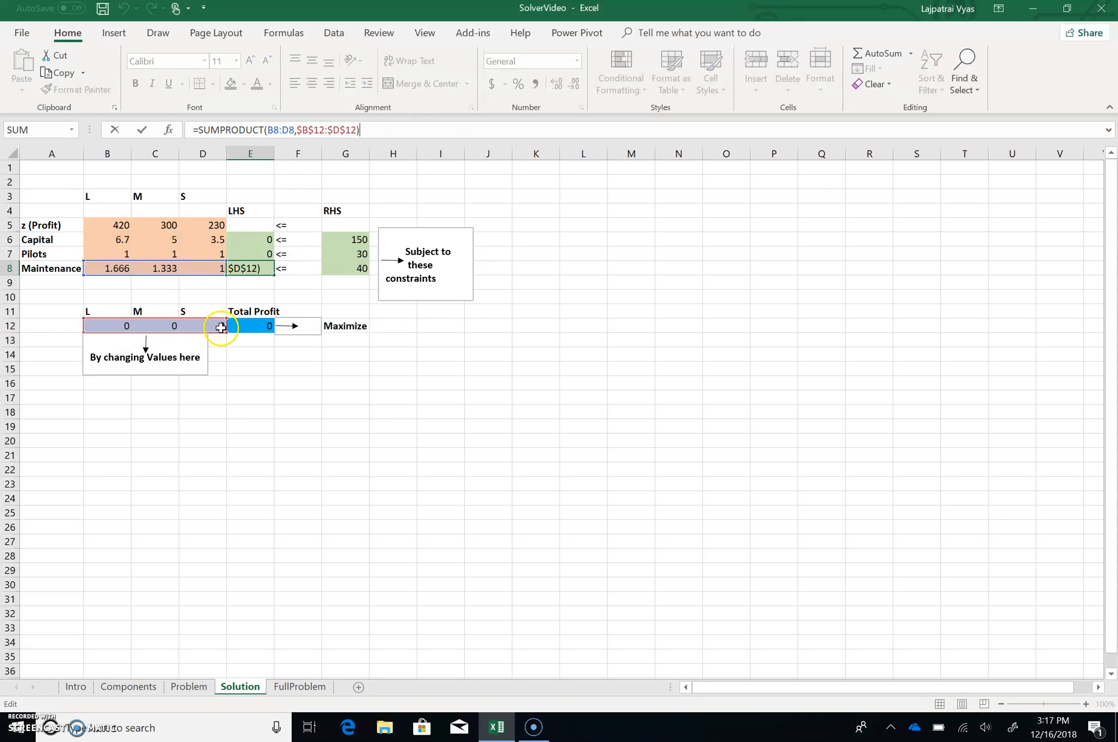
pyautogui.press('Return')
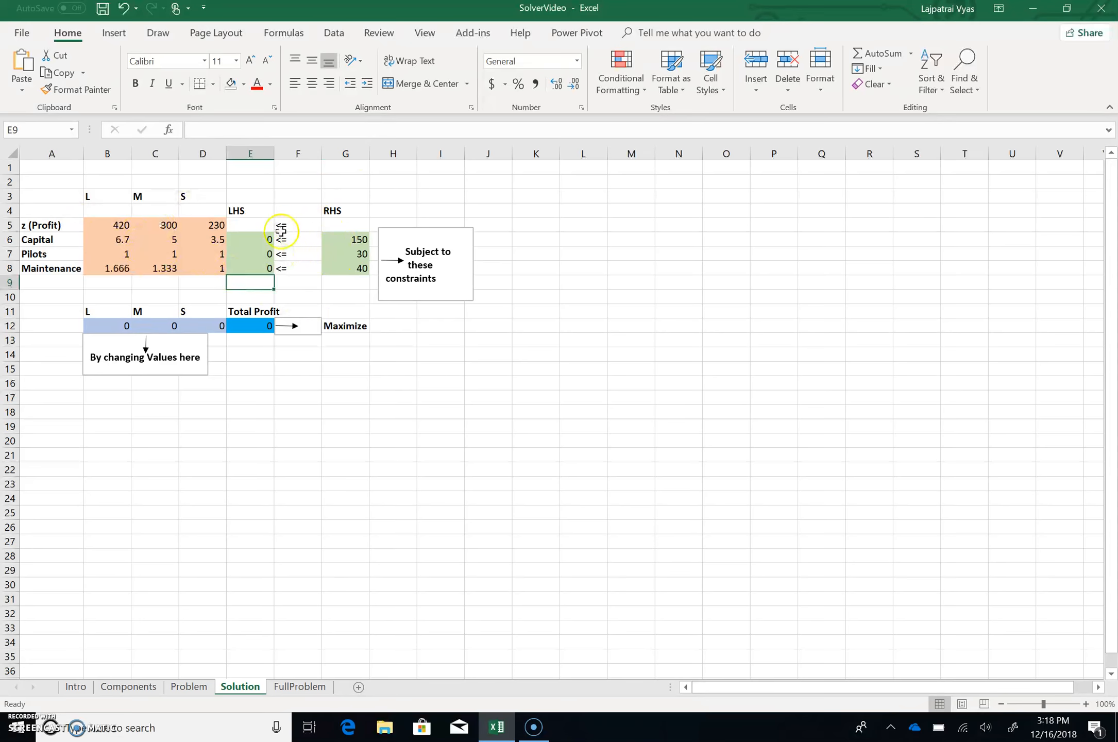
# Step: Compare the LHS cells E6, E7 and E8 with their RHS limits in column G
pyautogui.click(248, 239)
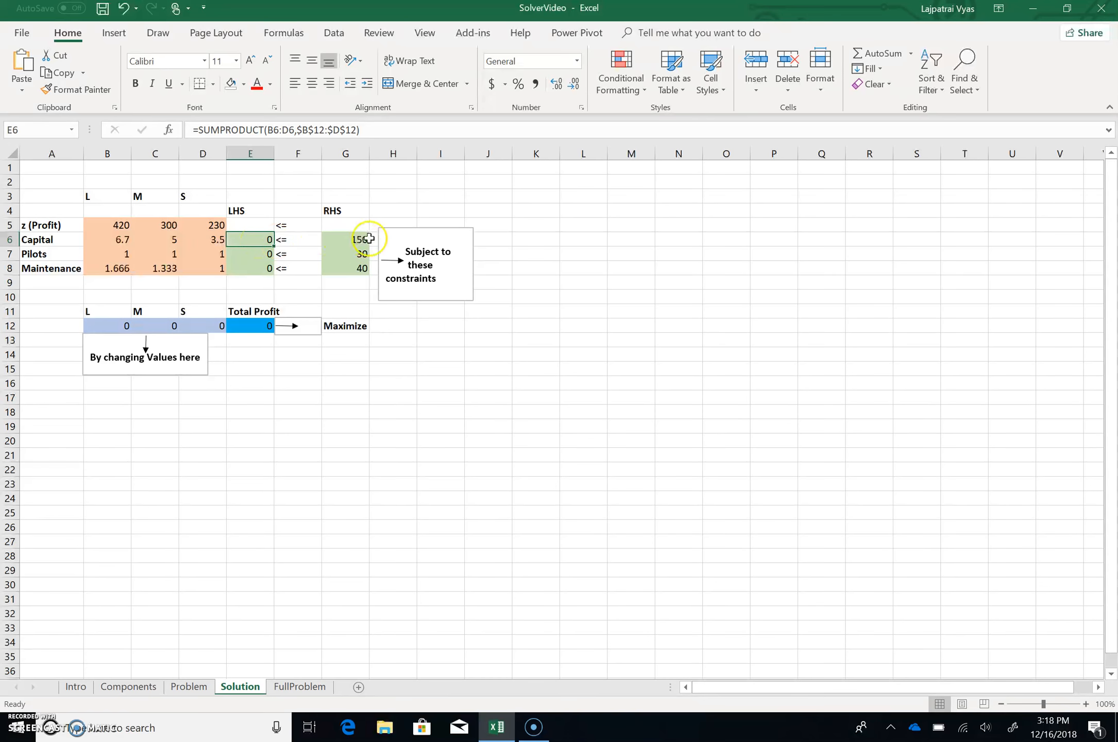
pyautogui.click(256, 253)
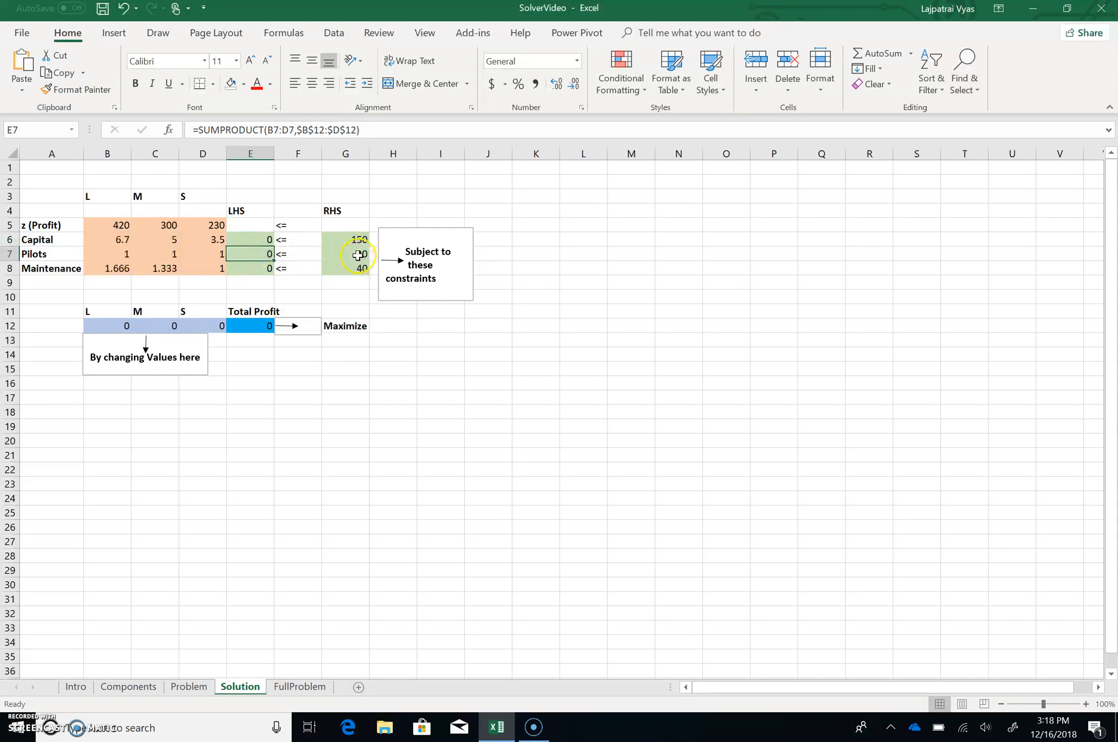
pyautogui.click(256, 270)
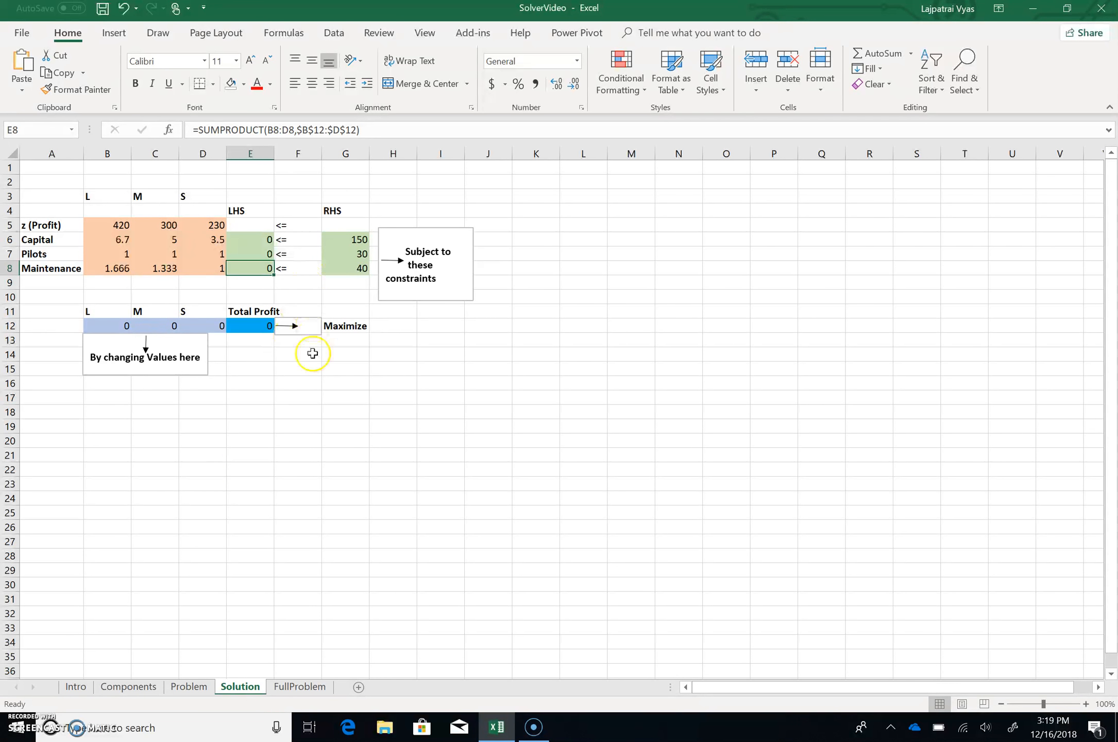
# Step: Open Solver and reset all of its existing options and cell selections
pyautogui.click(330, 34)
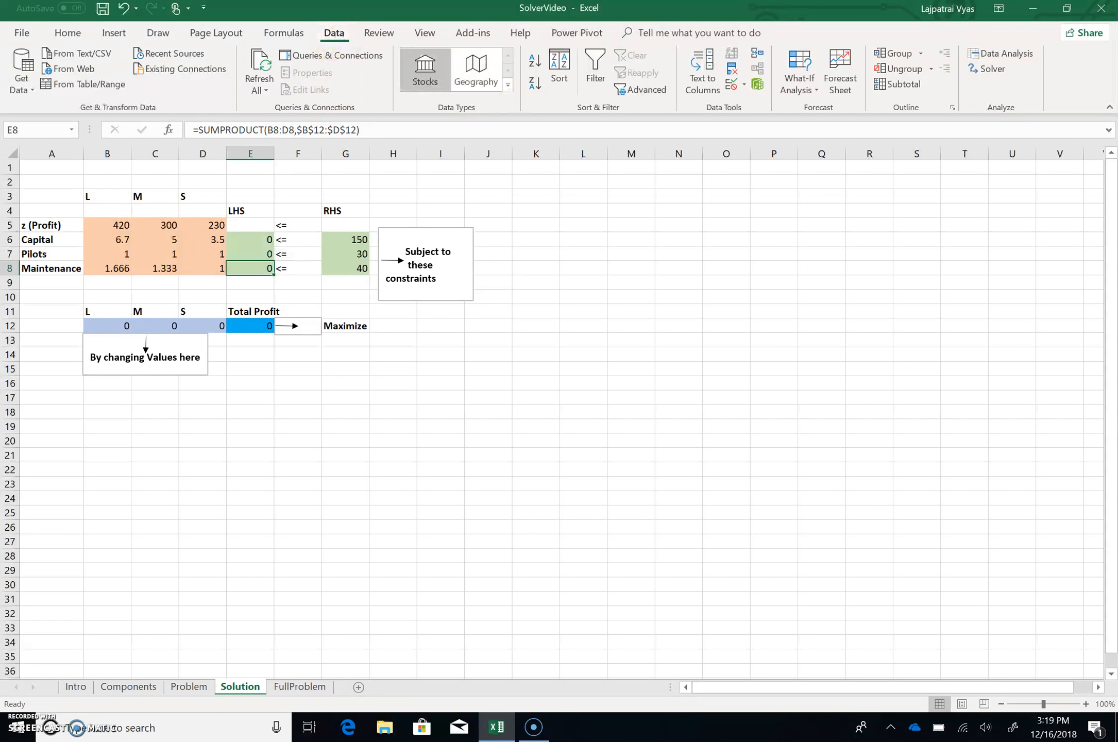
pyautogui.click(985, 69)
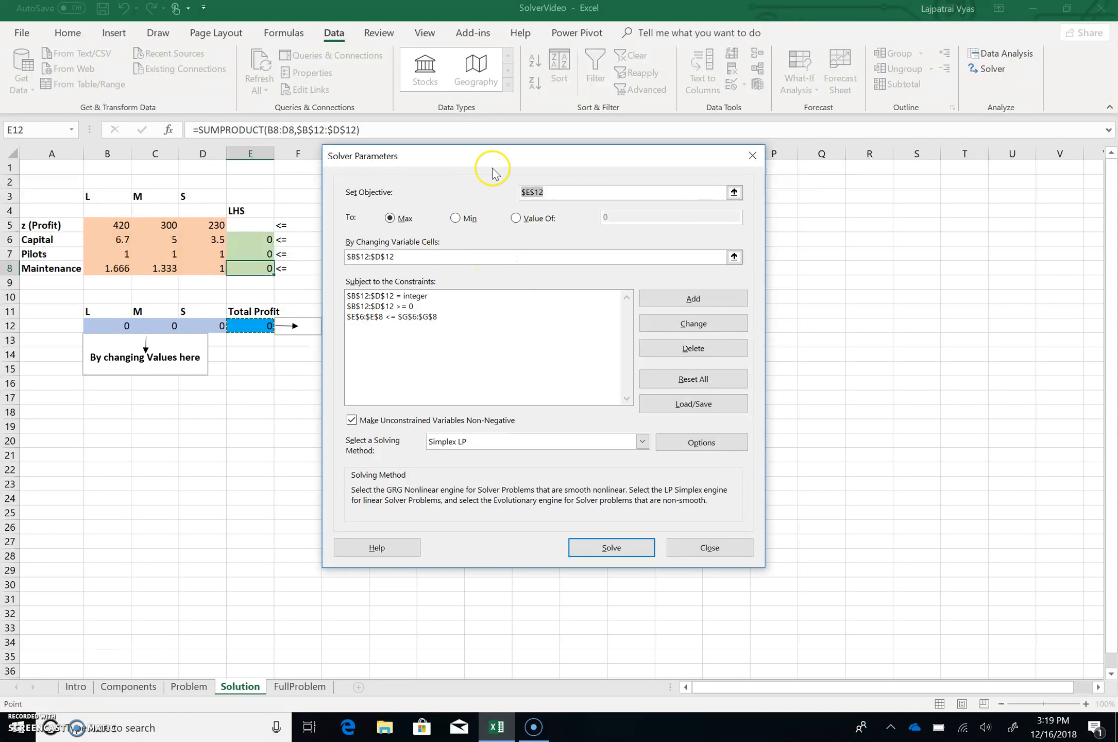
pyautogui.moveTo(492, 156); pyautogui.dragTo(592, 114)
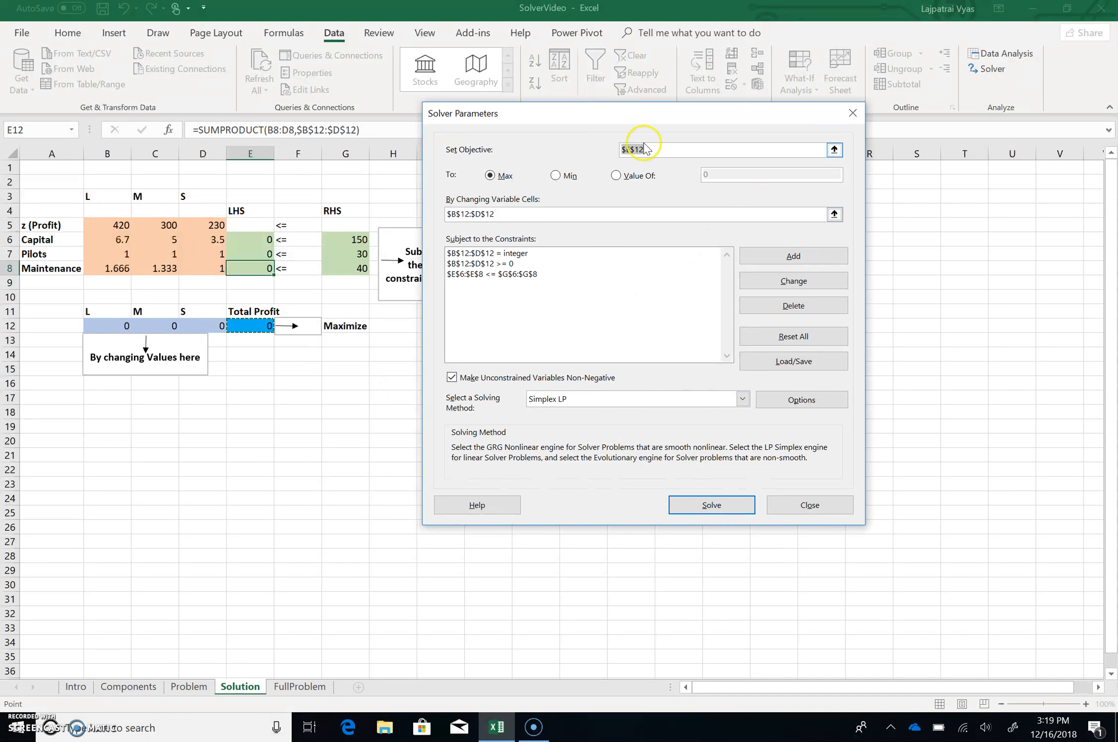
pyautogui.click(796, 336)
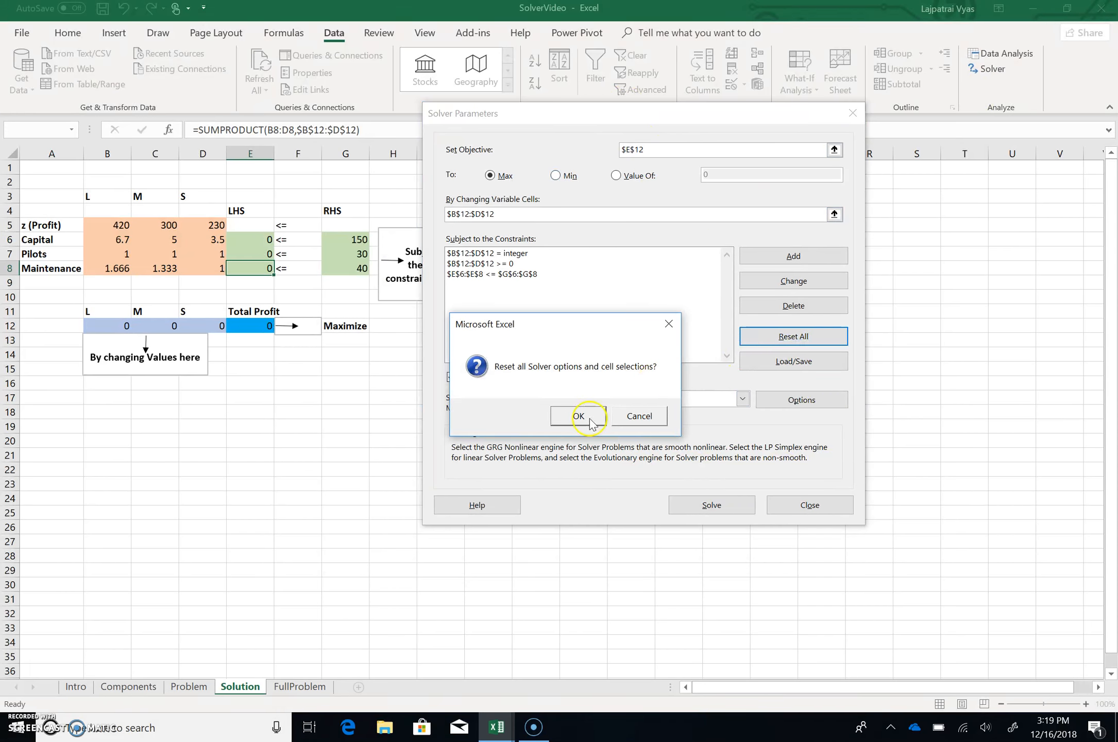
pyautogui.click(560, 424)
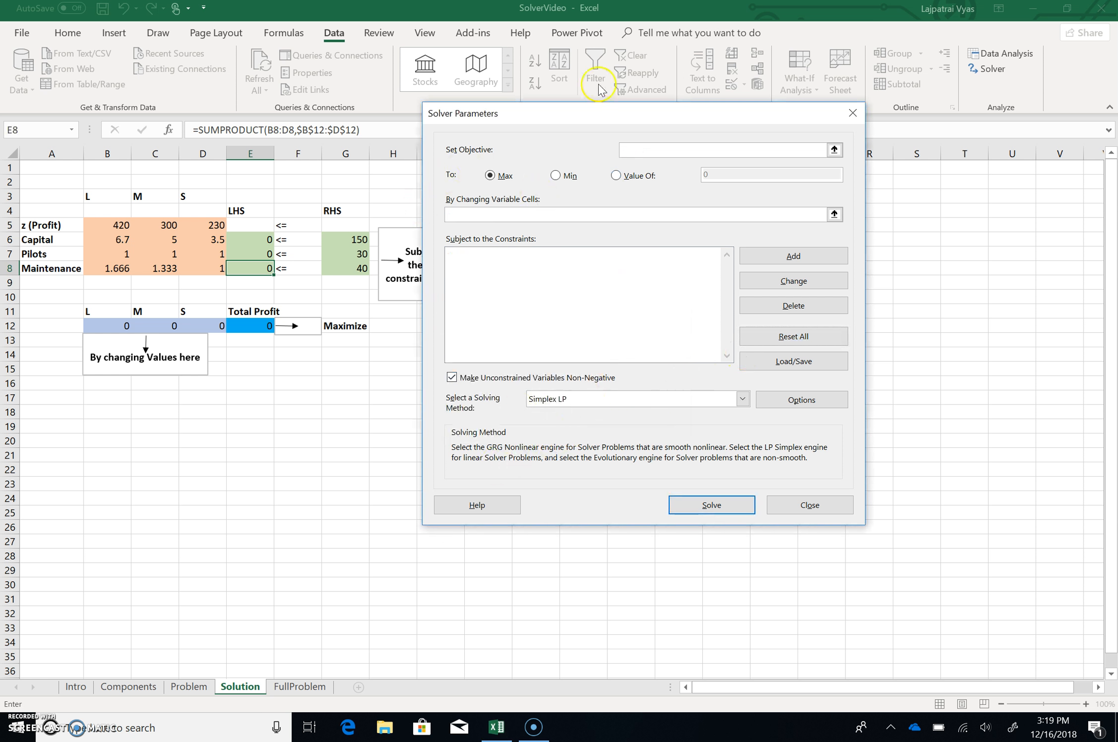
# Step: Set the Solver objective to maximize the Total Profit cell E12 by changing variable cells B12:D12
pyautogui.moveTo(594, 114); pyautogui.dragTo(667, 108)
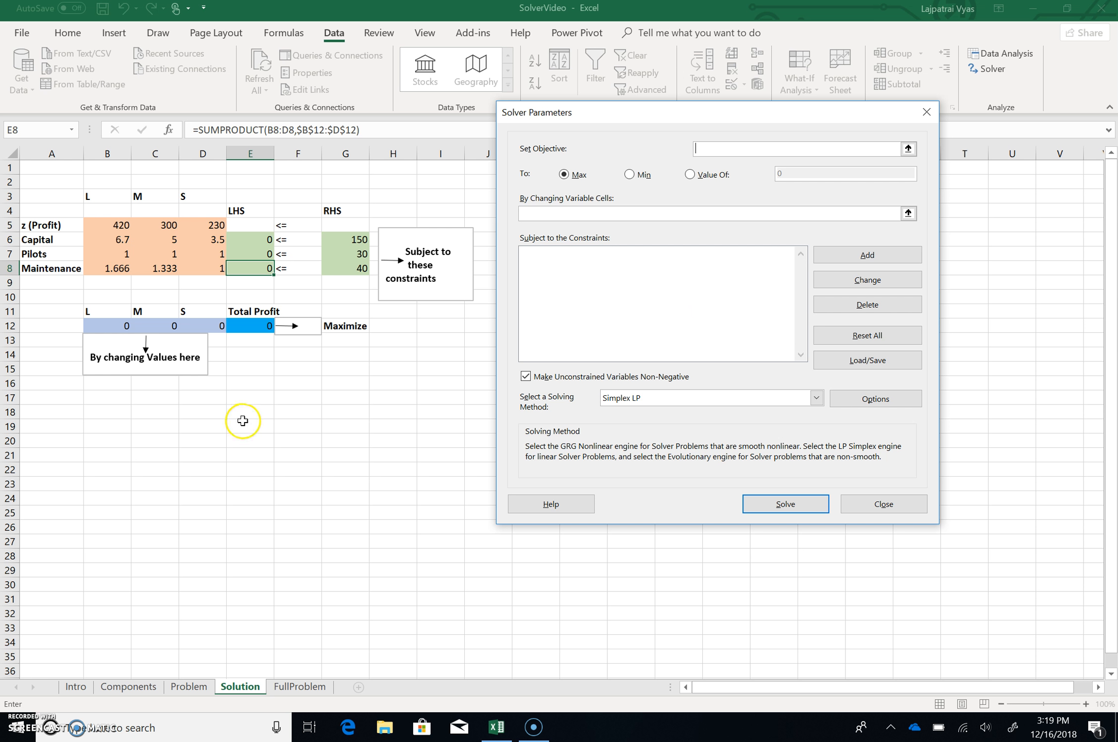
pyautogui.click(244, 325)
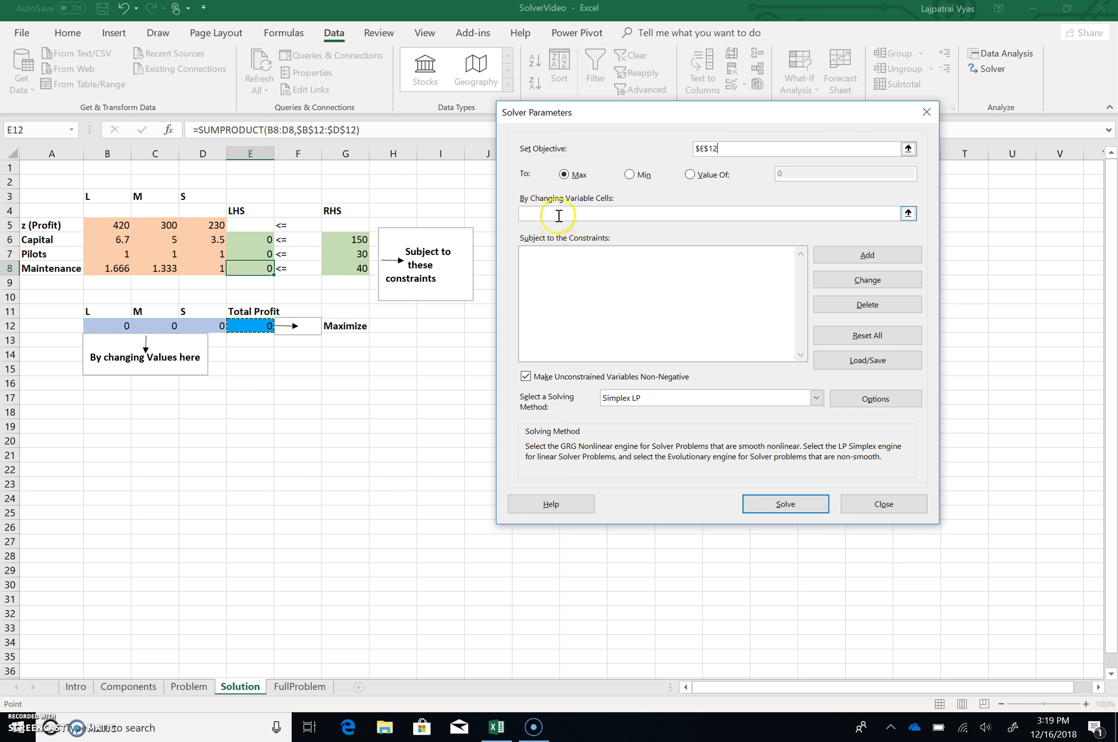
pyautogui.click(565, 174)
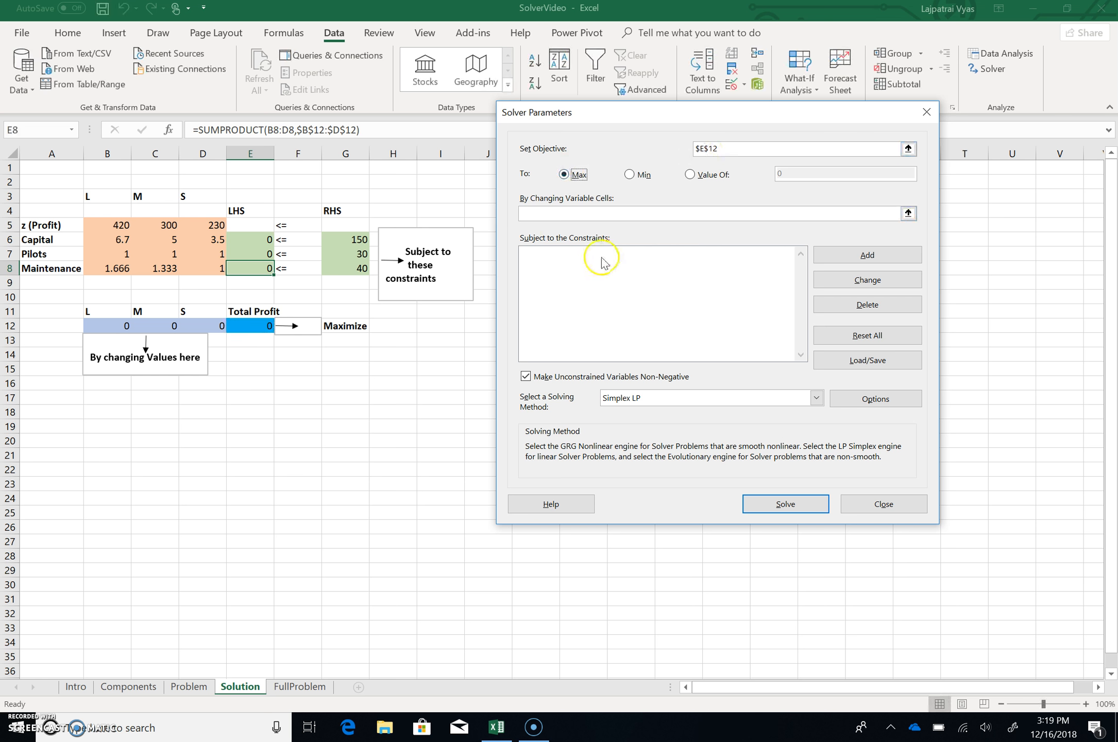
pyautogui.click(603, 213)
pyautogui.moveTo(100, 325); pyautogui.dragTo(222, 327)
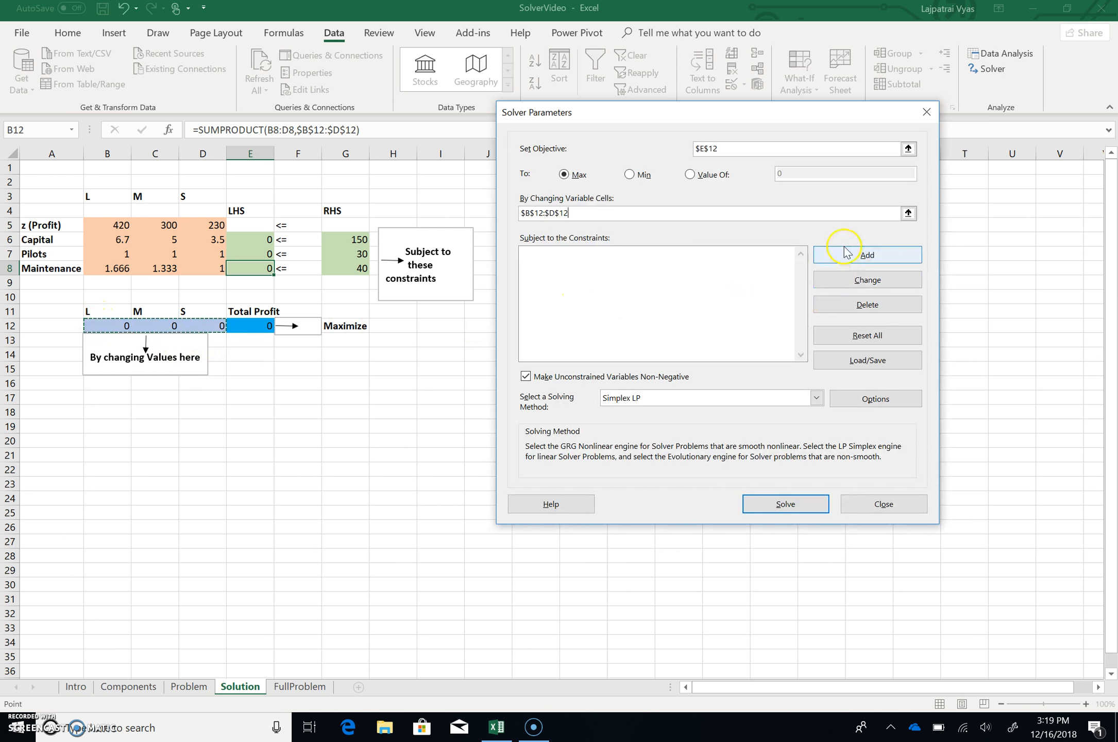
# Step: Add a Solver constraint requiring the LHS cells E6:E8 to be <= the RHS cells G6:G8
pyautogui.click(843, 254)
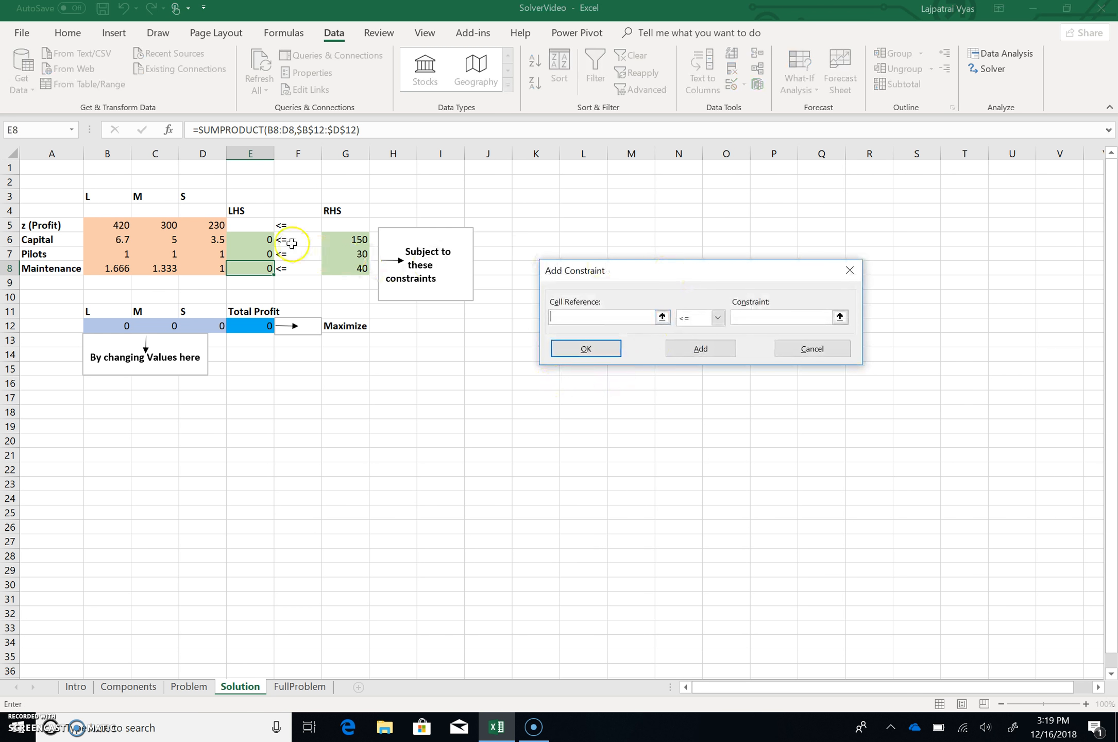
pyautogui.moveTo(266, 238); pyautogui.dragTo(267, 264)
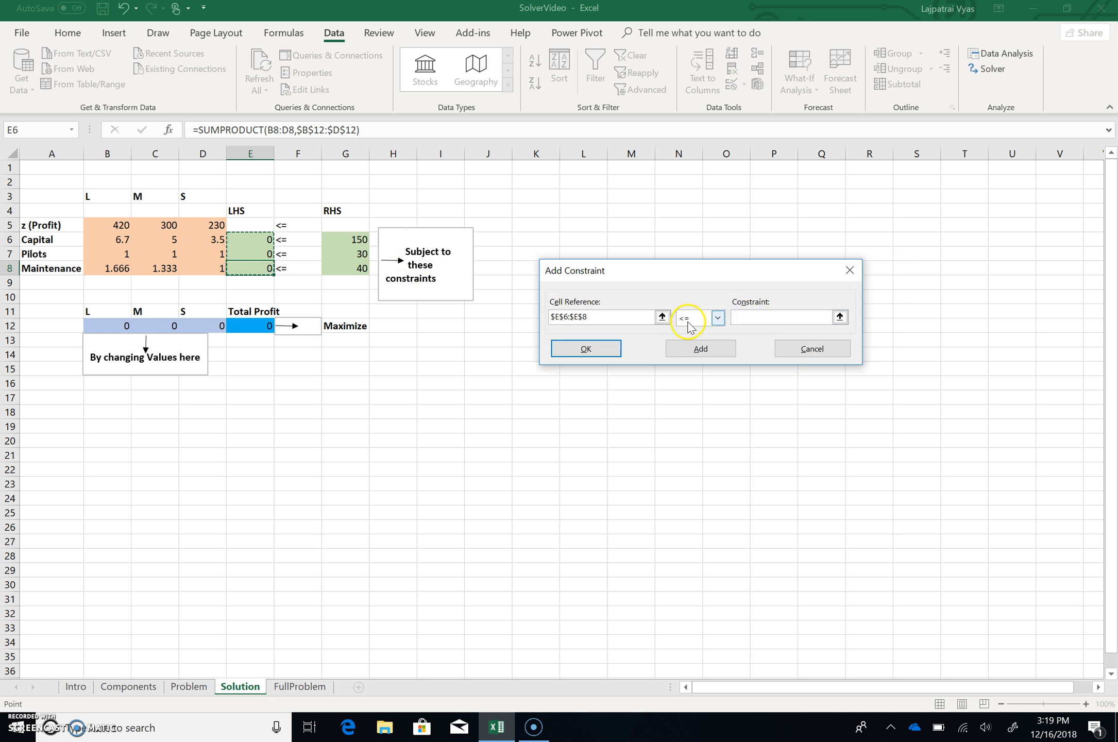
pyautogui.click(749, 318)
pyautogui.moveTo(344, 238); pyautogui.dragTo(349, 265)
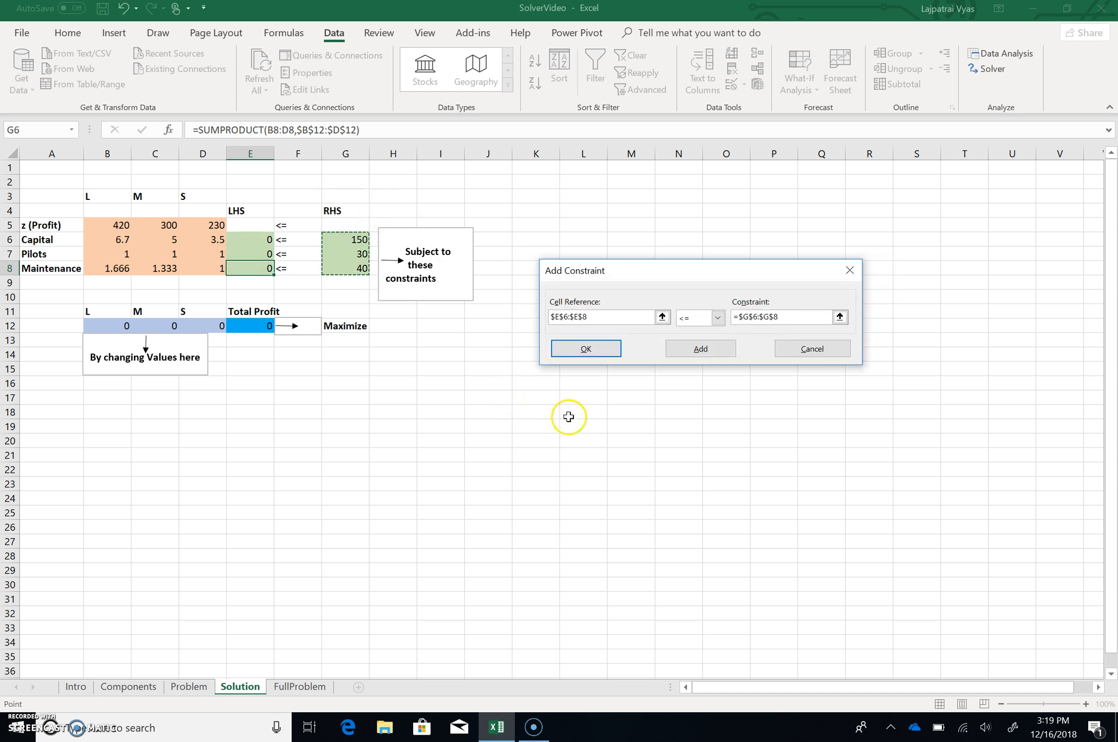
pyautogui.click(693, 351)
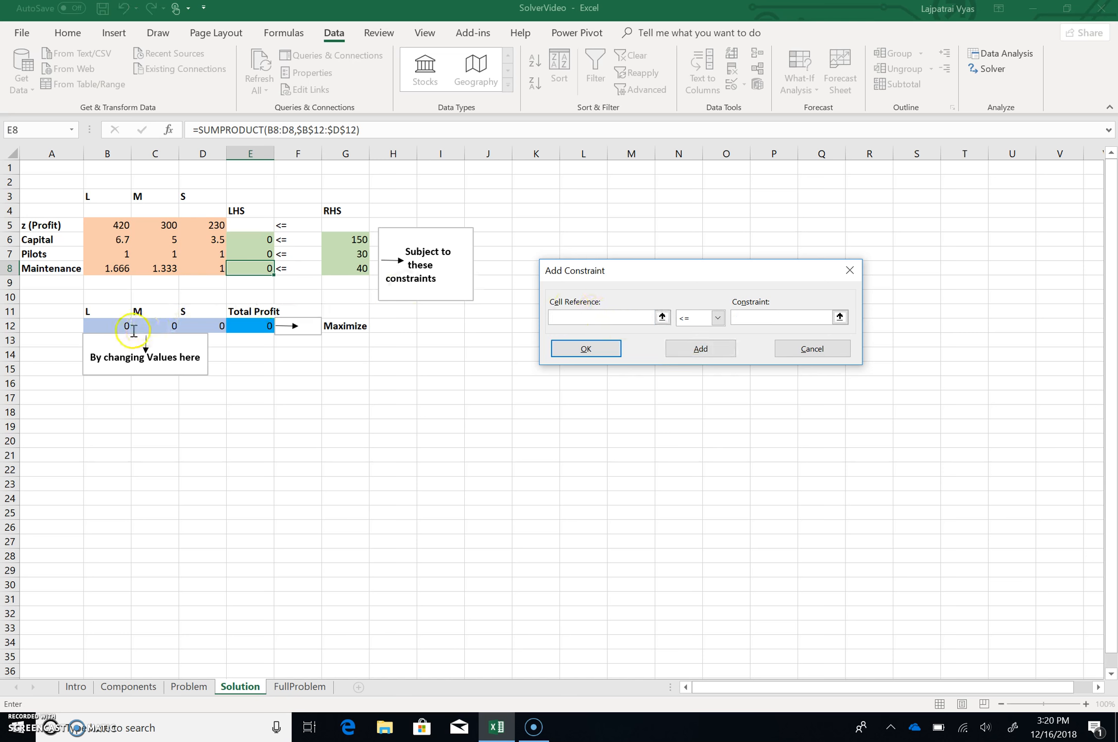
# Step: Add a constraint restricting the plane quantities in B12:D12 to integers
pyautogui.moveTo(111, 326); pyautogui.dragTo(209, 325)
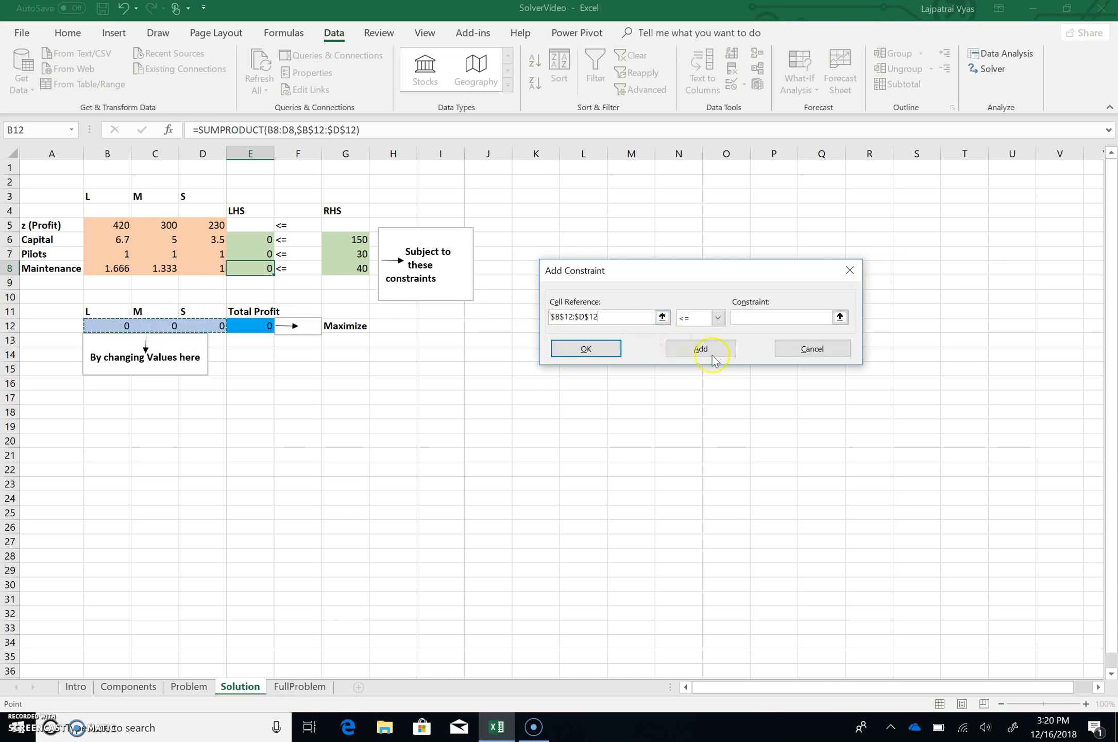
pyautogui.click(720, 318)
pyautogui.click(700, 363)
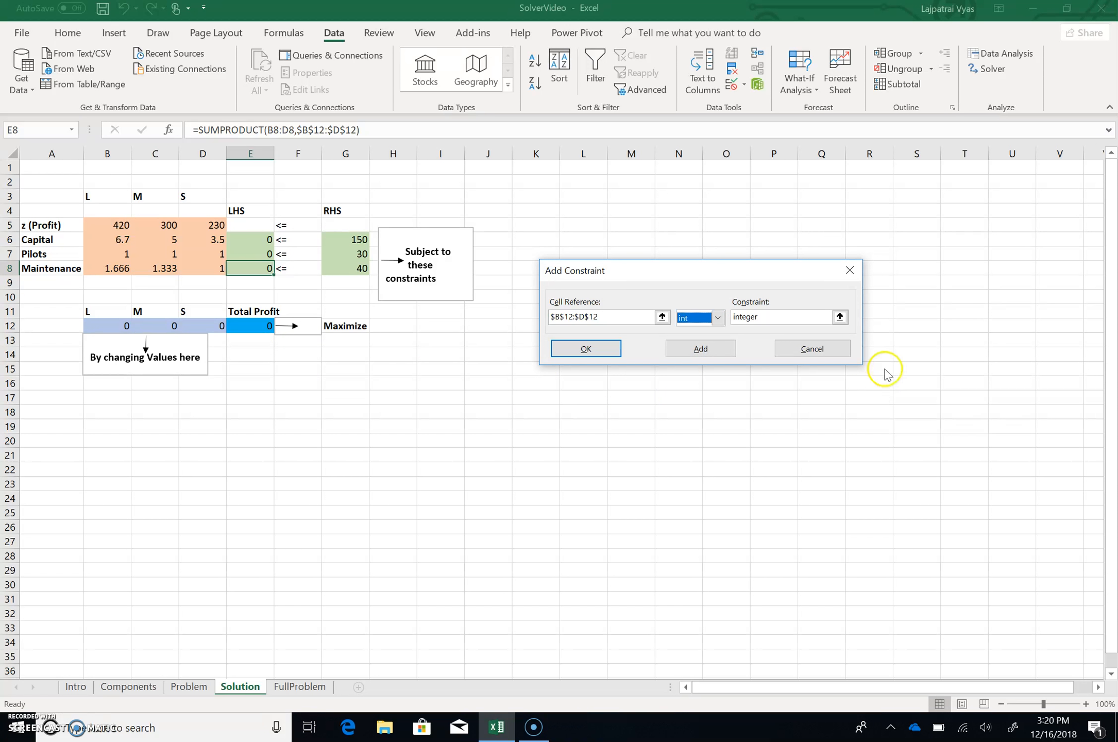
pyautogui.click(705, 351)
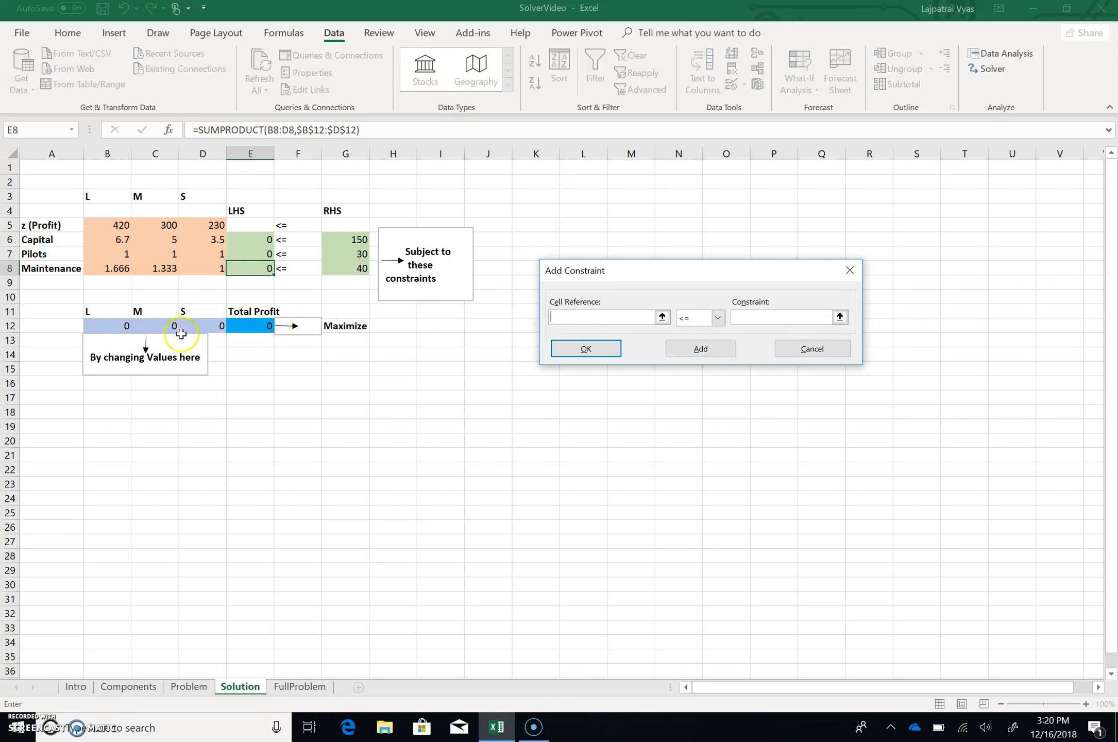
# Step: Add a final constraint that B12:D12 is >= 0 and choose Simplex LP as the solving method
pyautogui.moveTo(105, 325); pyautogui.dragTo(187, 327)
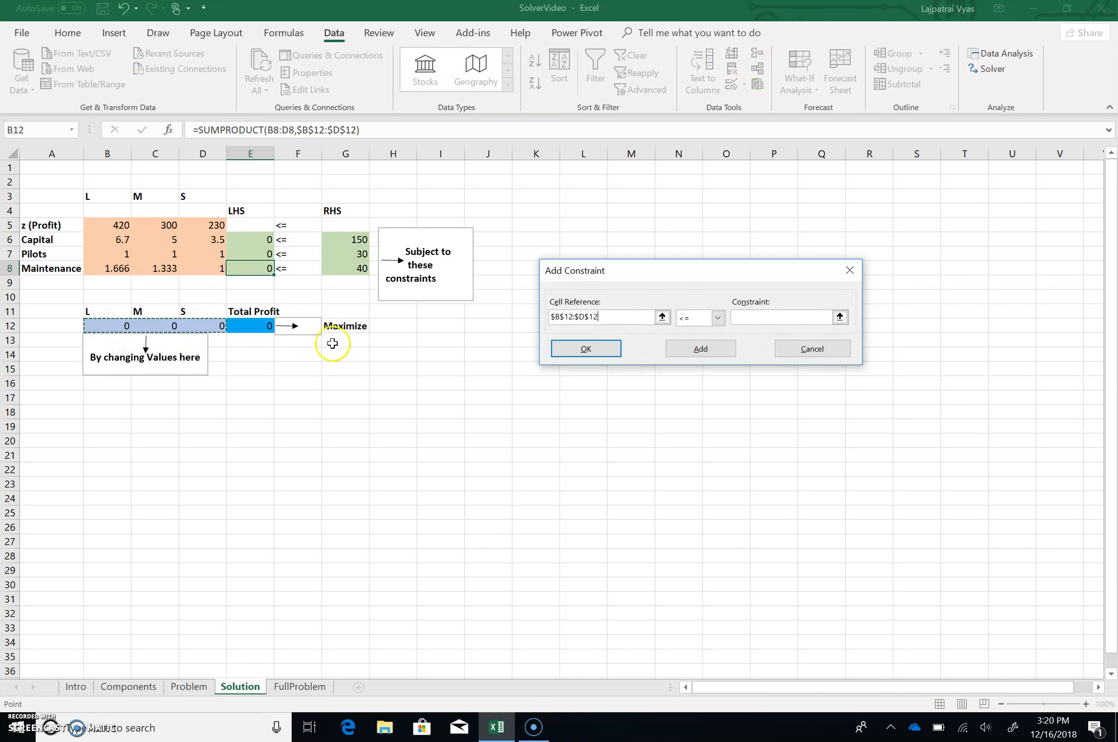
pyautogui.click(719, 317)
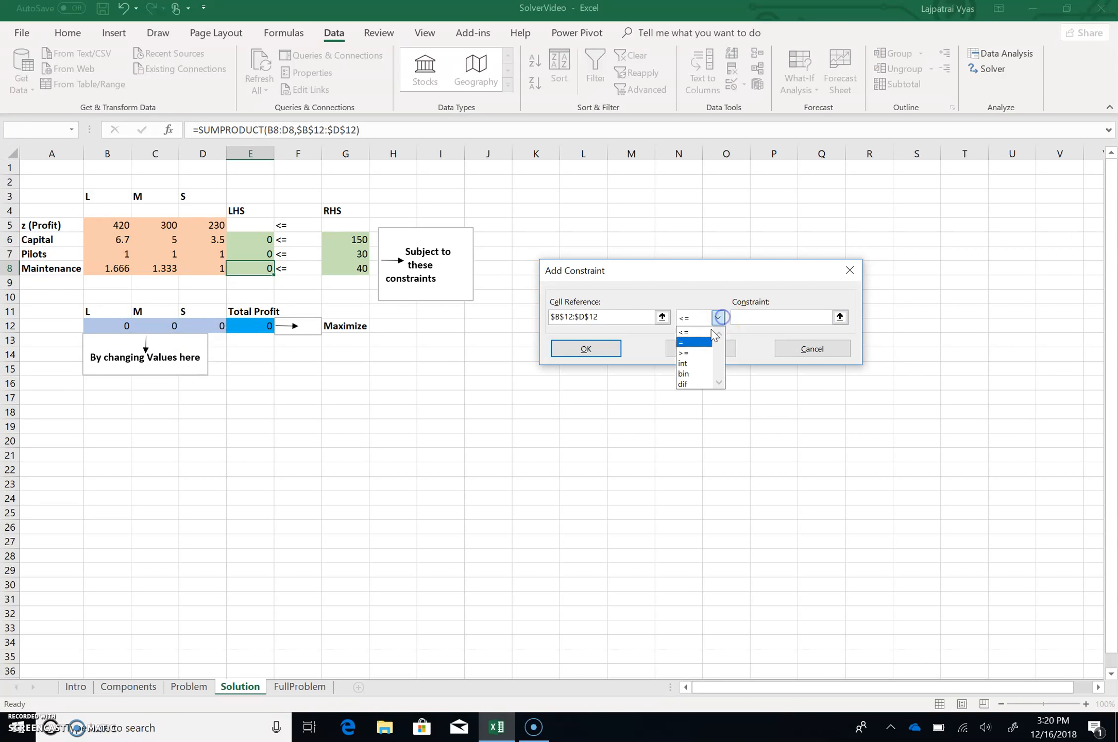
pyautogui.click(691, 352)
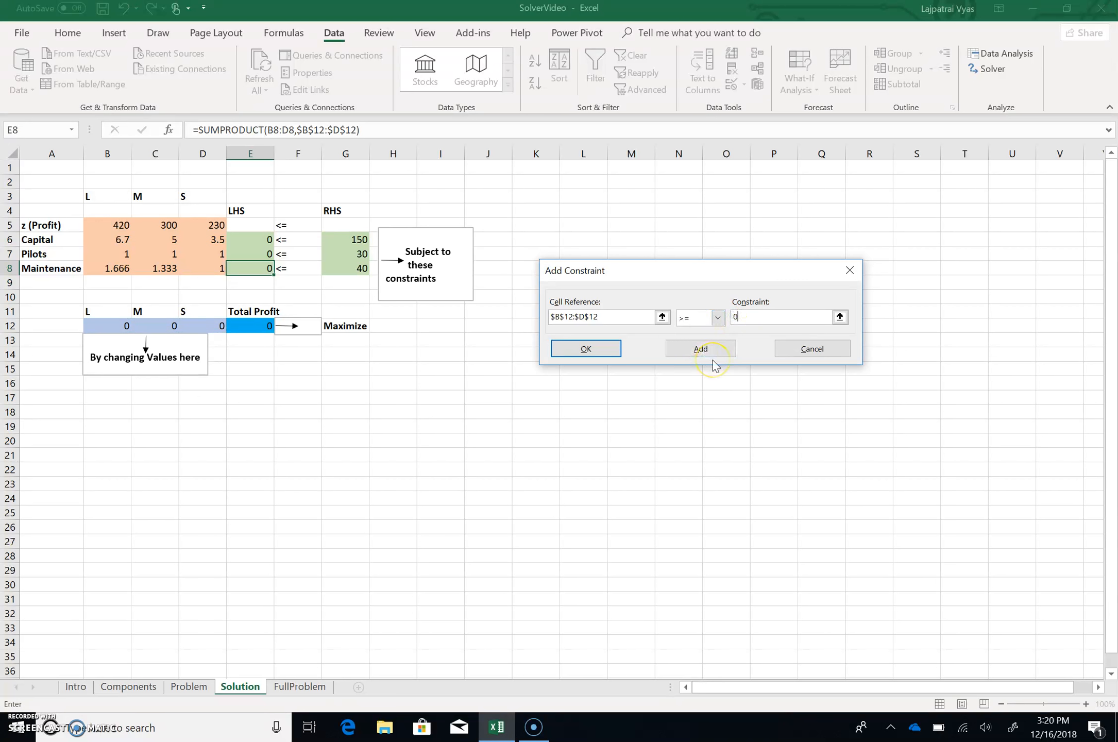
pyautogui.click(575, 349)
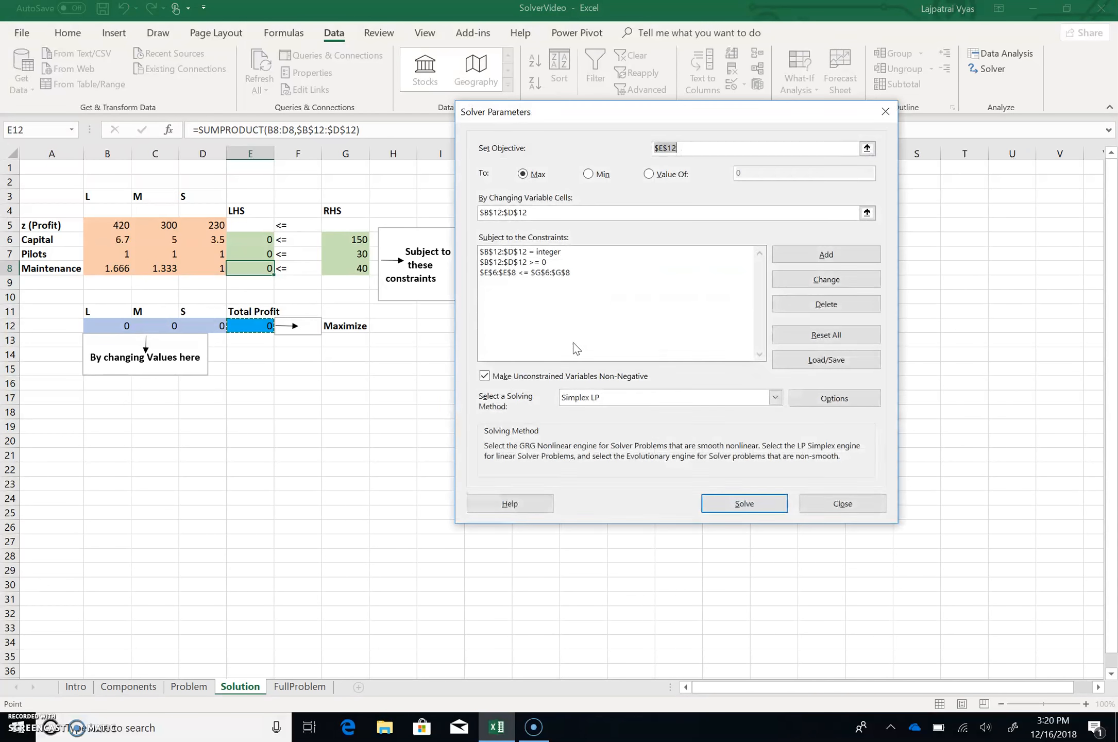
pyautogui.click(775, 397)
pyautogui.click(606, 423)
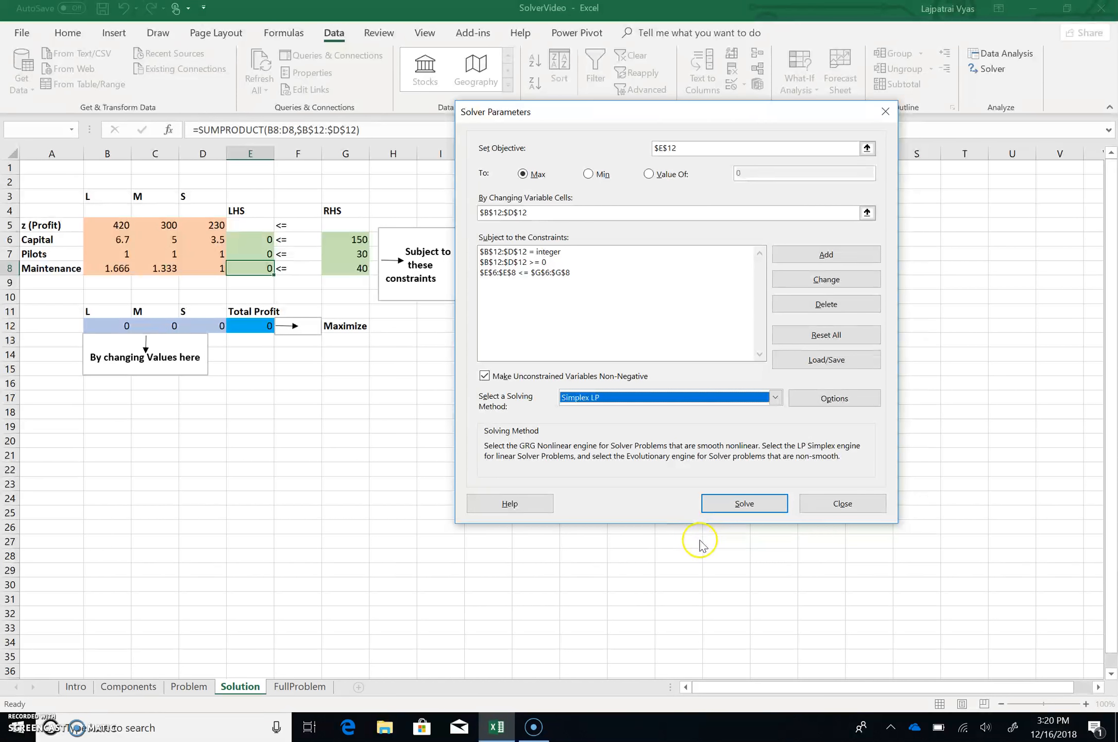
# Step: Run Solver on the plane purchase model and keep the Solver solution in the worksheet
pyautogui.click(723, 503)
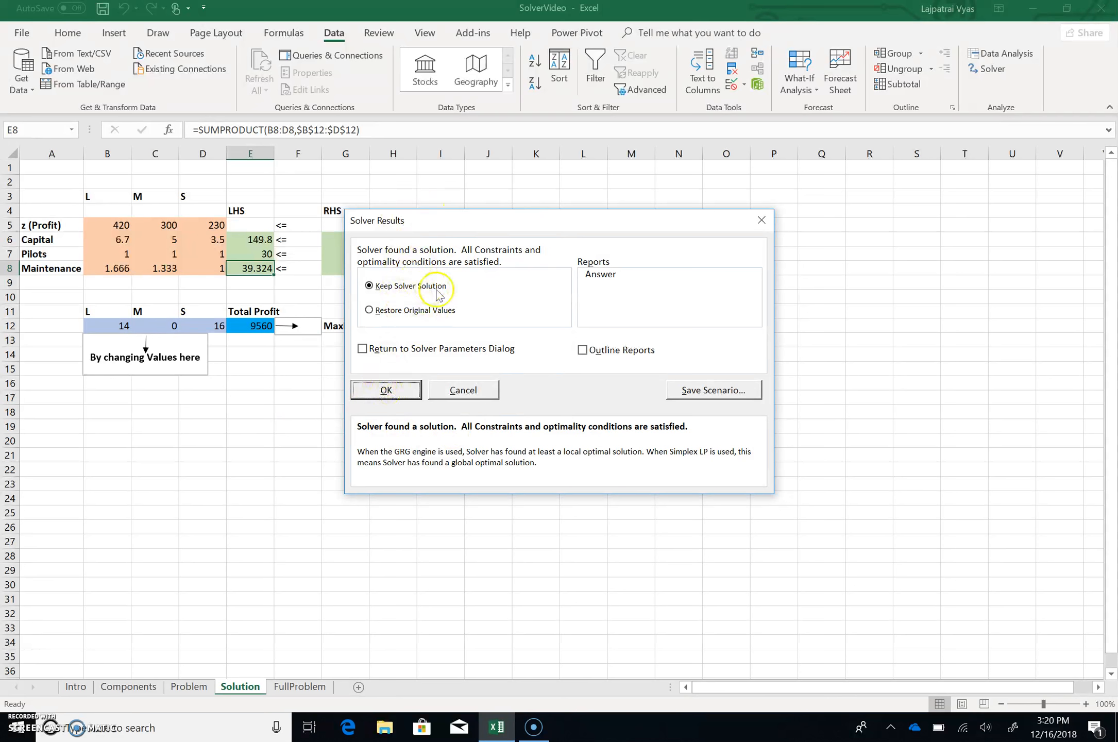
pyautogui.click(386, 390)
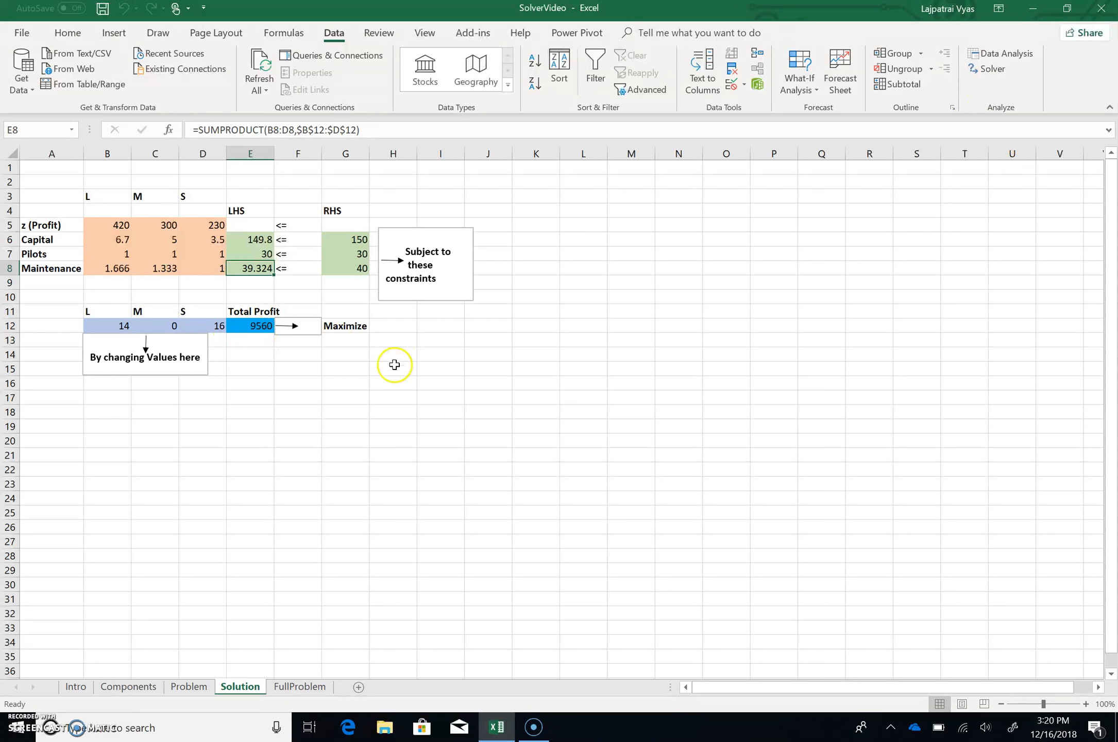
# Step: Review the FullProblem, Problem, Intro and Components sheets against the solved model on the Solution sheet
pyautogui.click(300, 687)
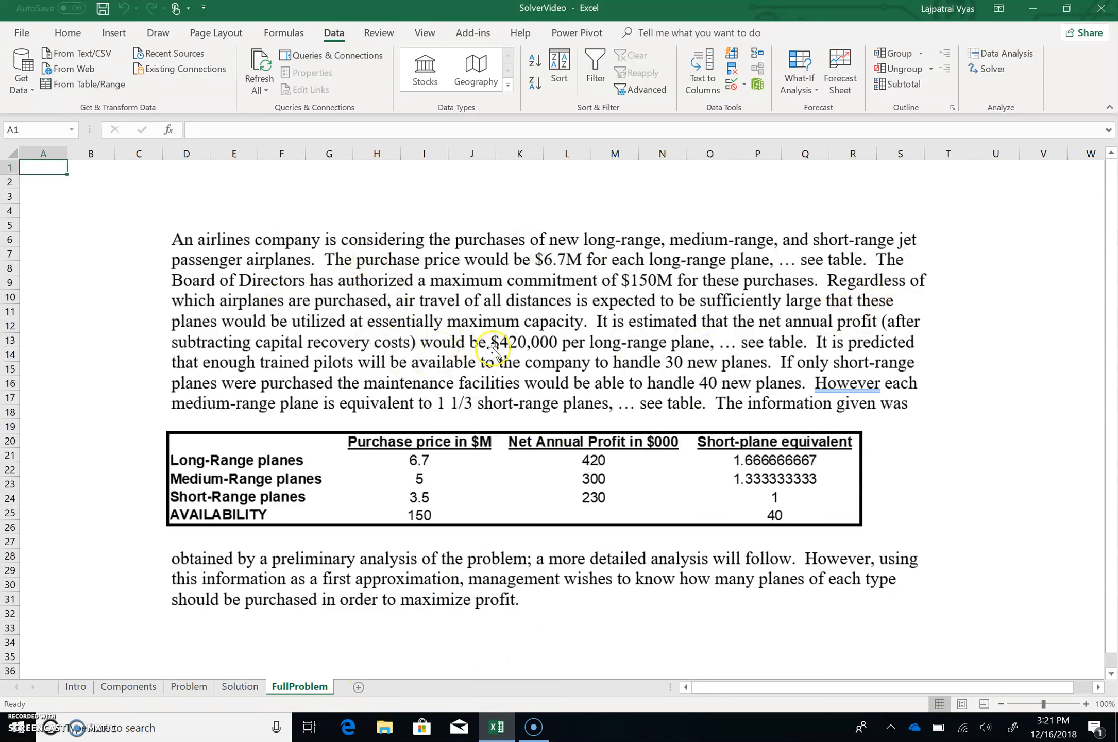
pyautogui.click(188, 687)
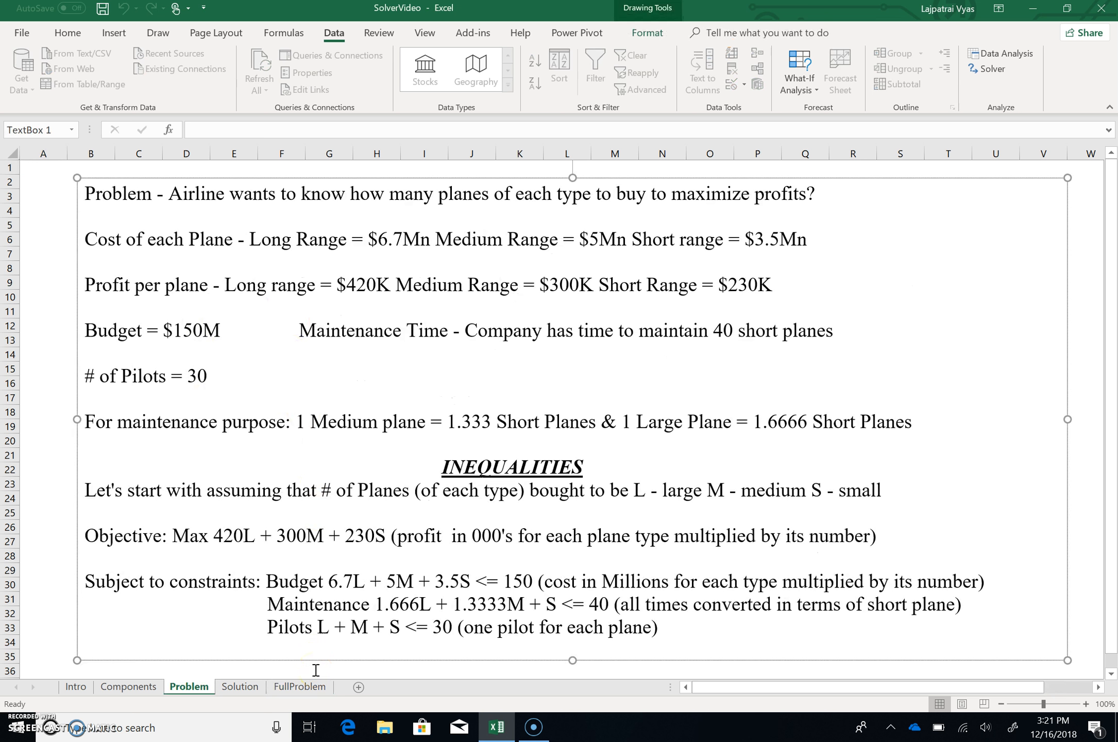
pyautogui.click(252, 688)
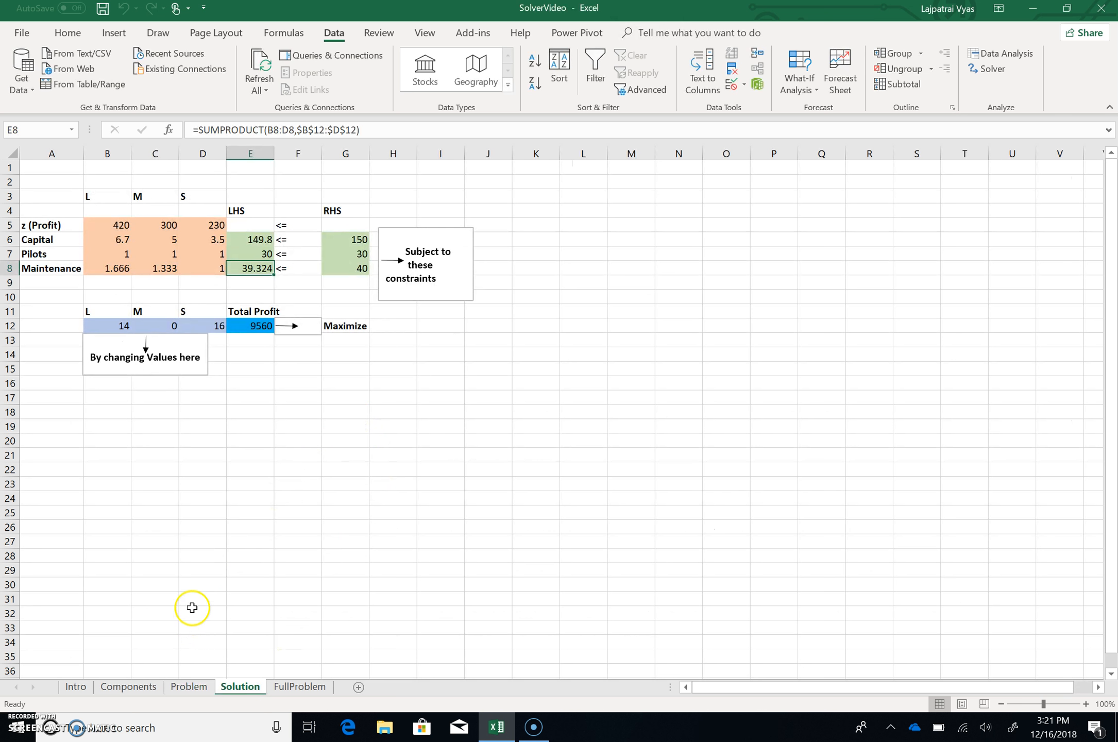
pyautogui.click(75, 683)
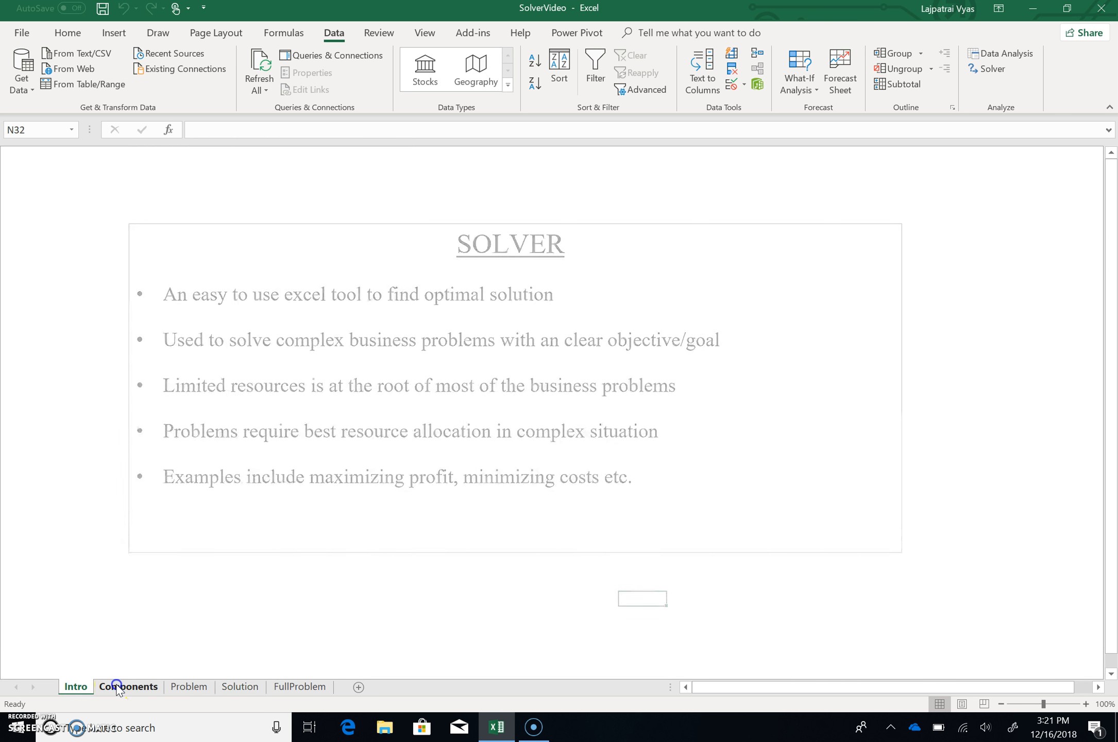
pyautogui.click(118, 687)
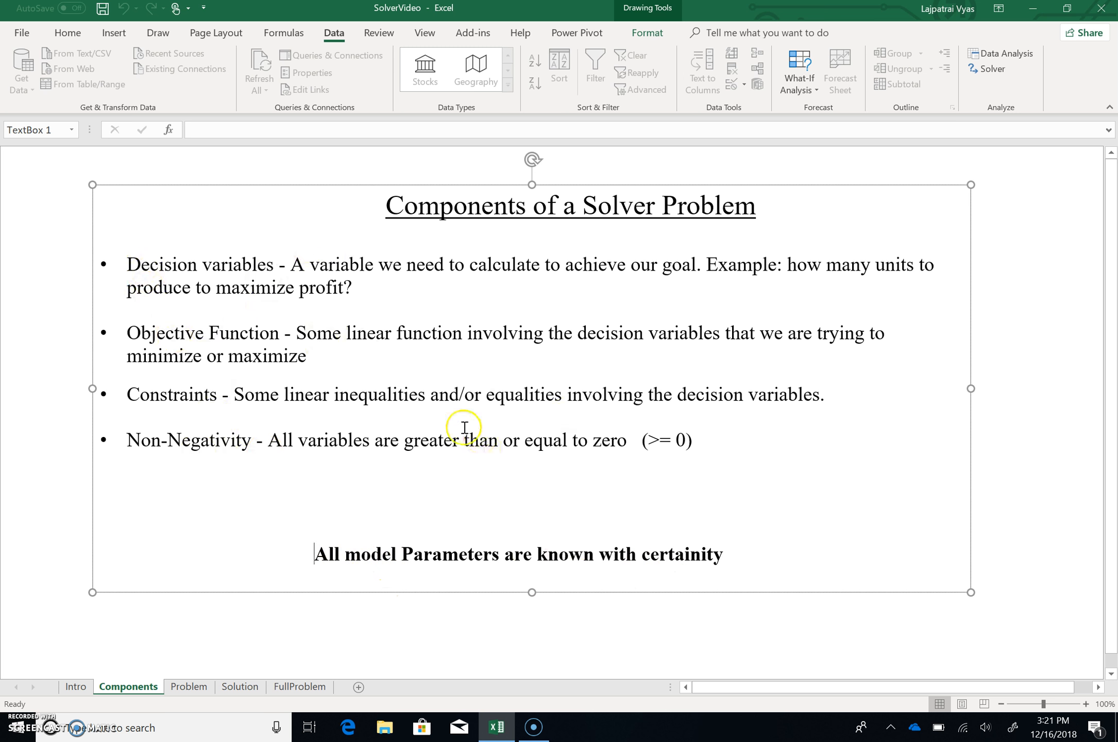
pyautogui.click(239, 688)
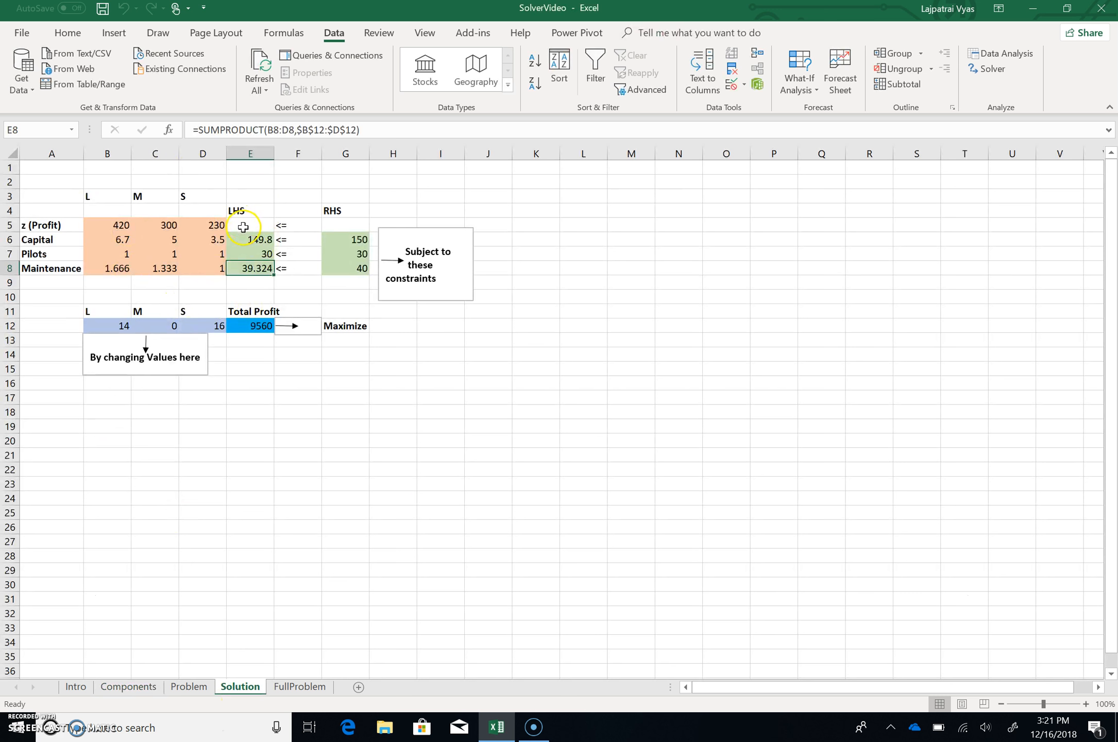